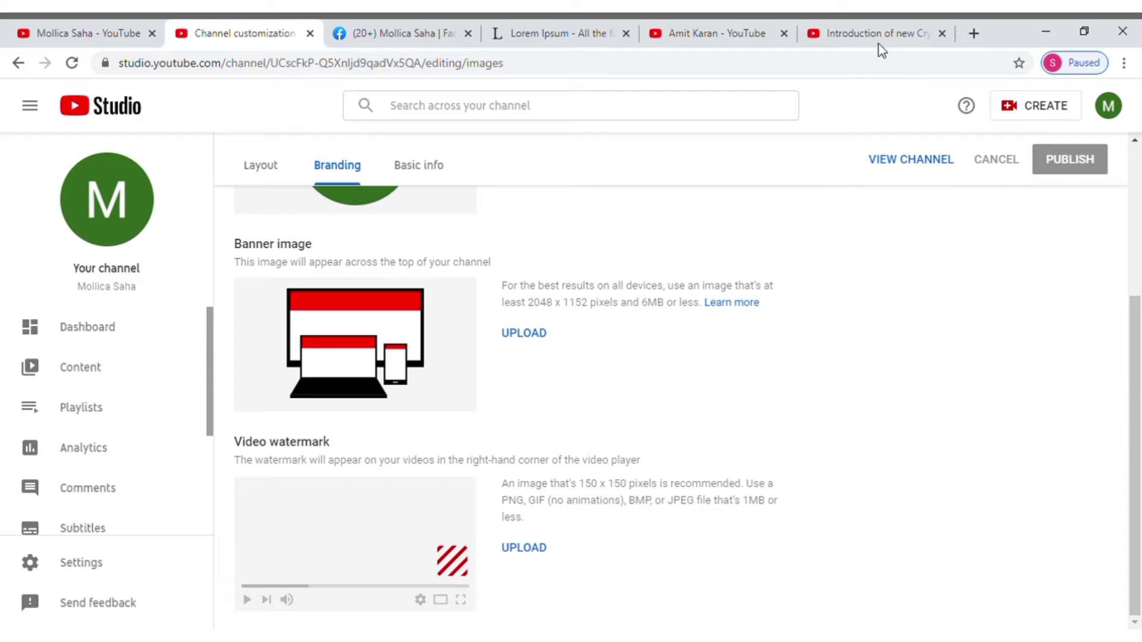
Step: Pause the TimeStope cryptocurrency video at 1:04 to show its channel branding watermark
click(877, 36)
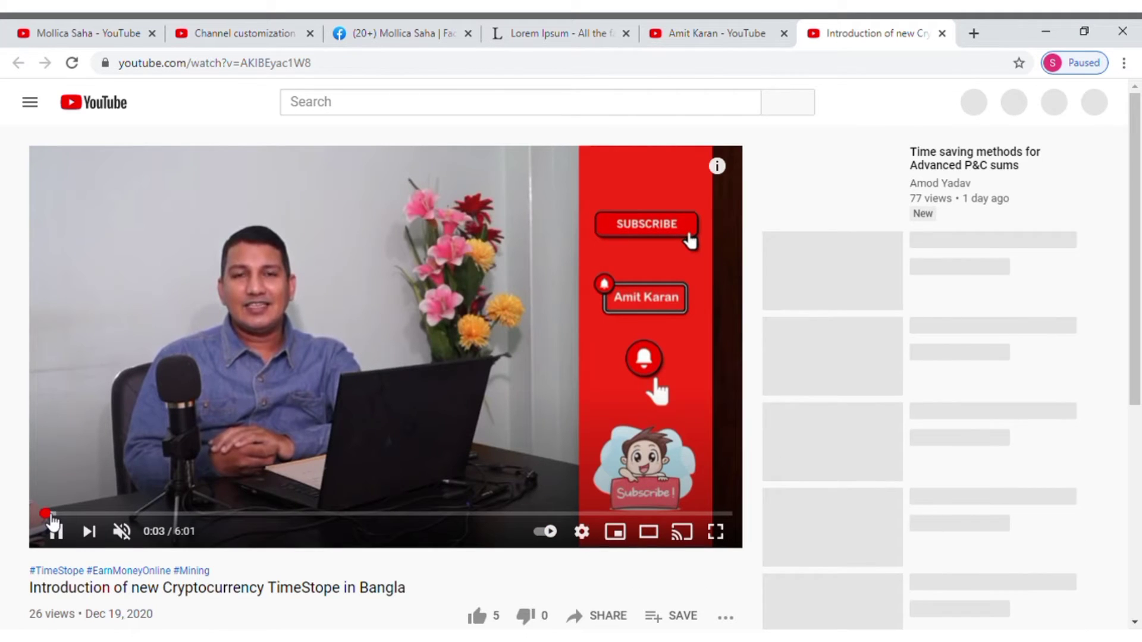
drag(132, 514, 170, 525)
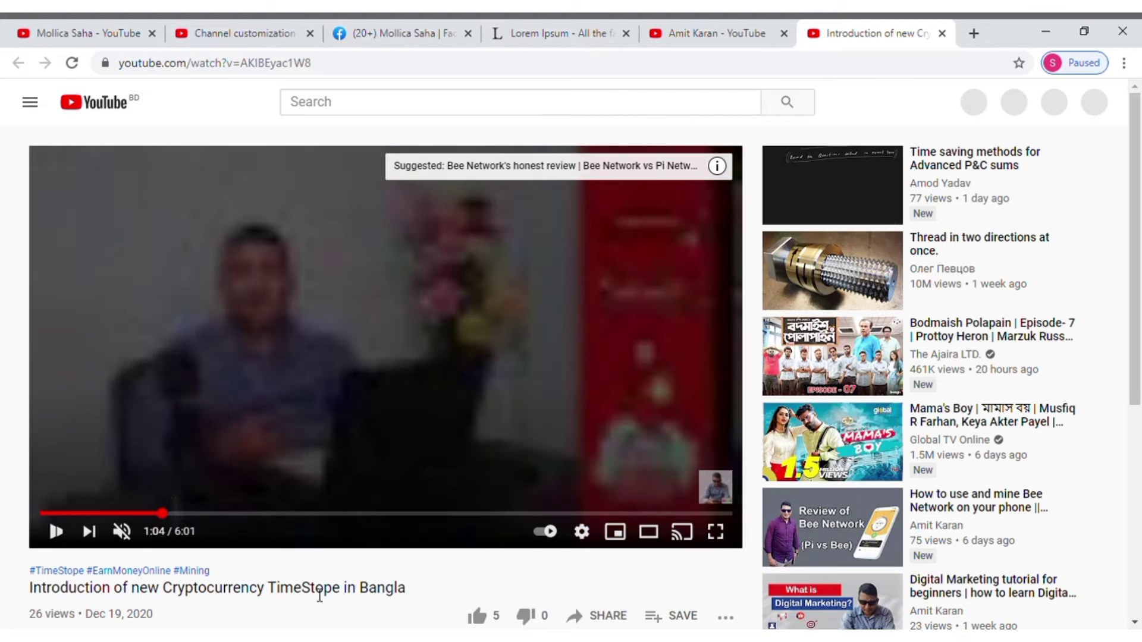
click(65, 539)
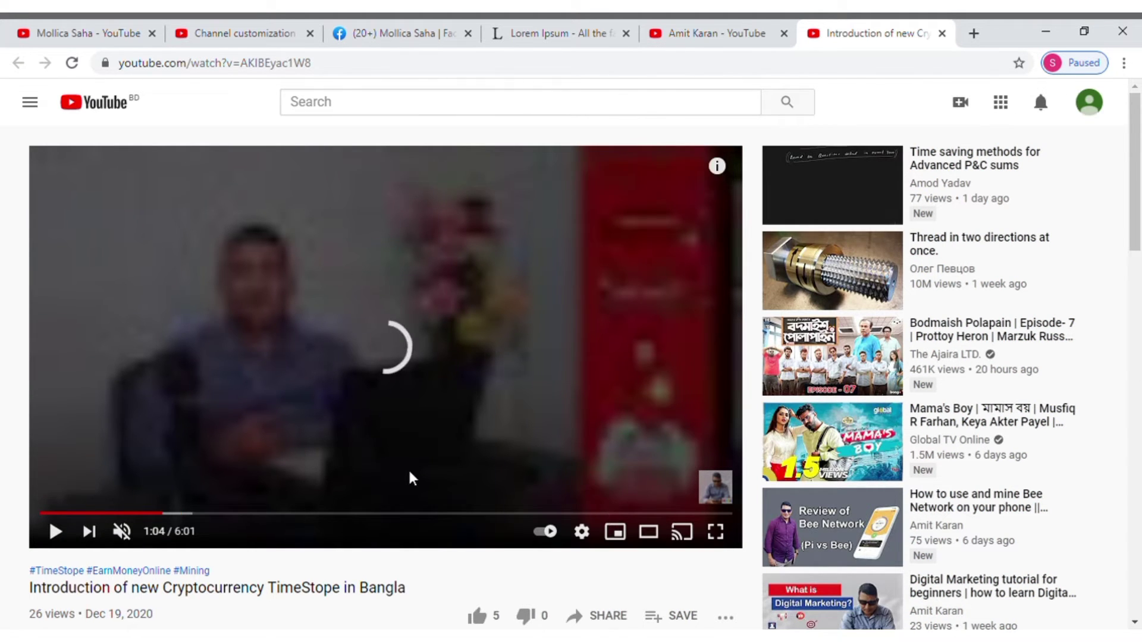
mouse_move(715, 492)
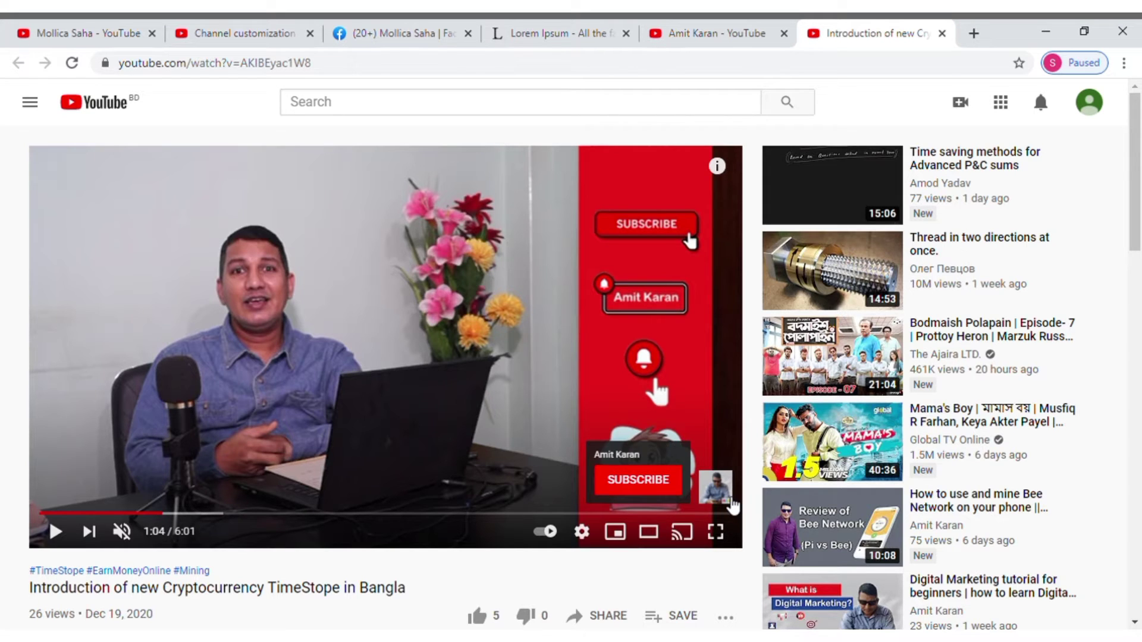
Step: Upload the woman-in-tall-grass photo as the profile picture, with the crop shifted slightly right
click(244, 35)
scroll(515, 349, up, 4)
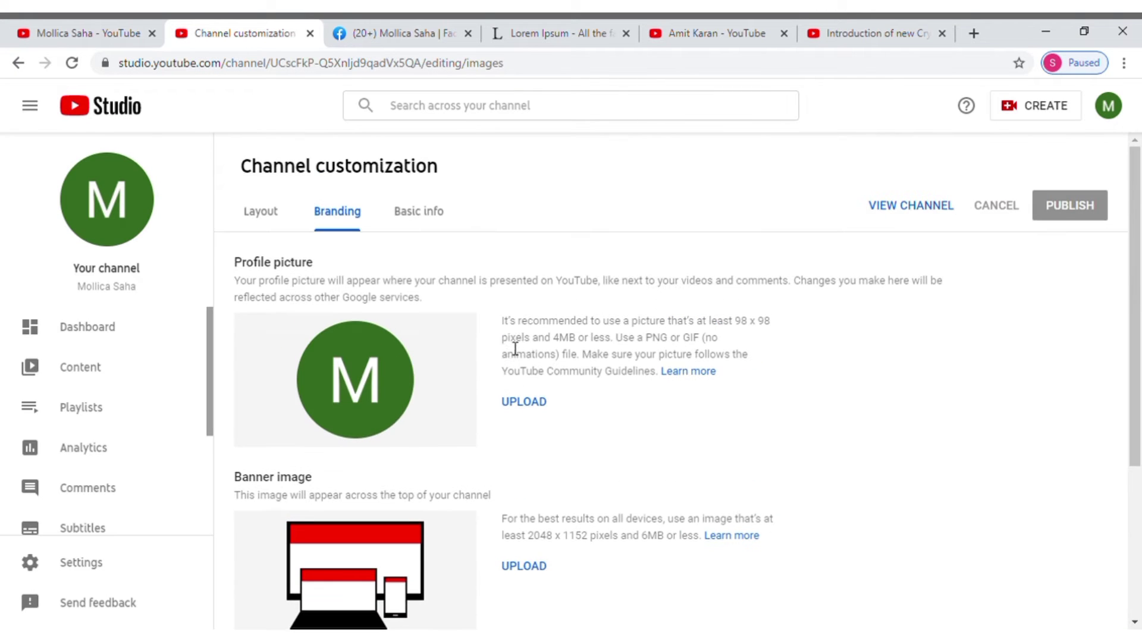
scroll(634, 435, down, 5)
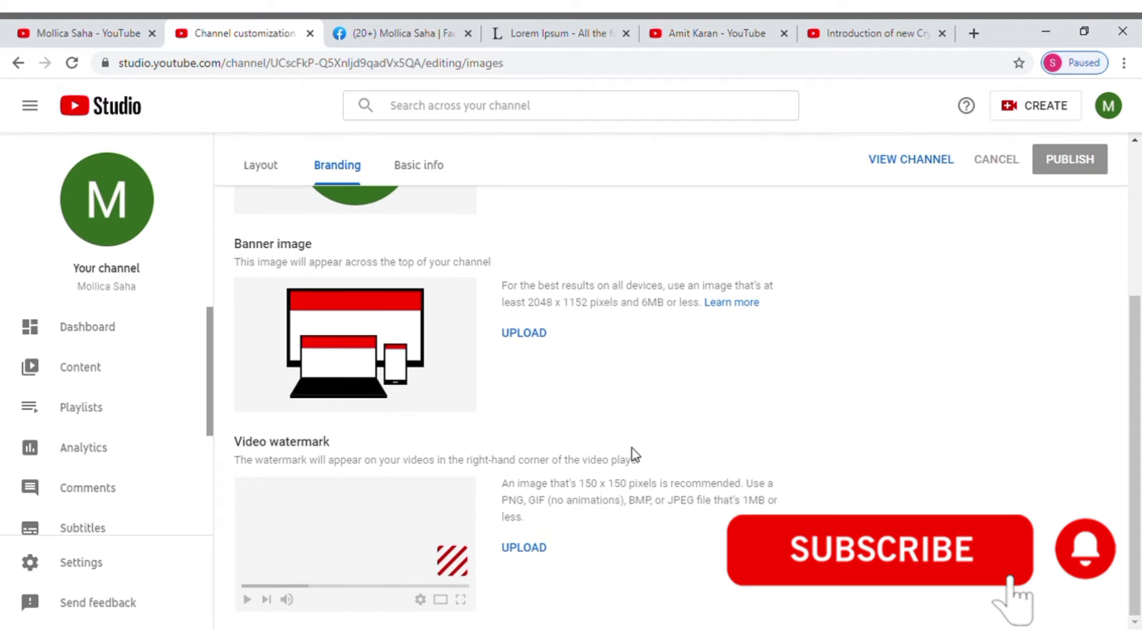
scroll(631, 448, up, 5)
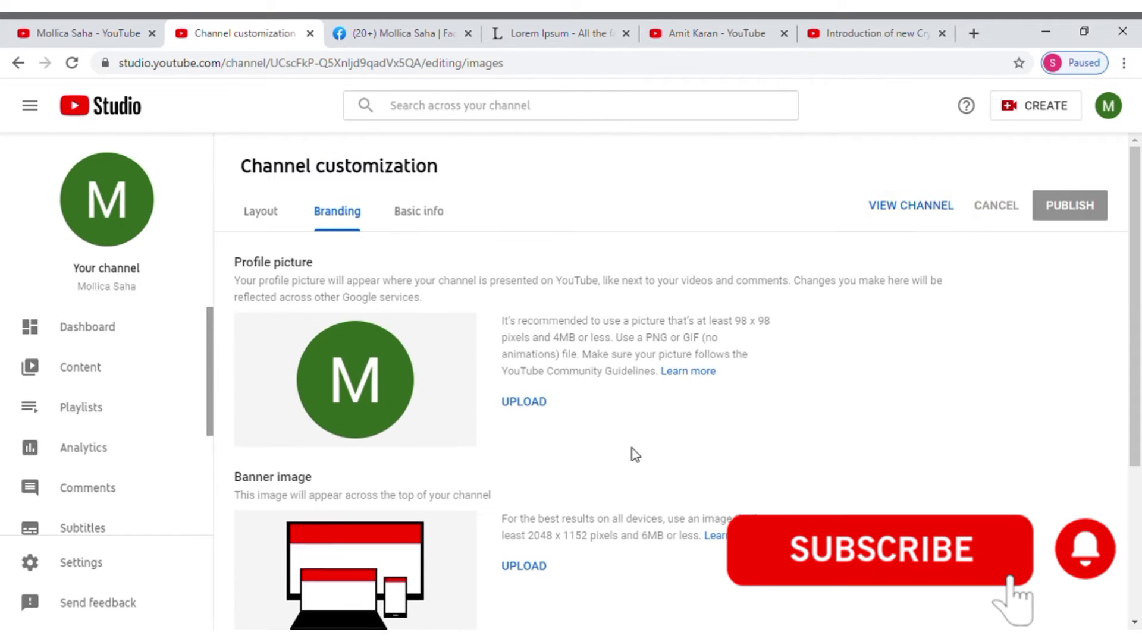
click(527, 408)
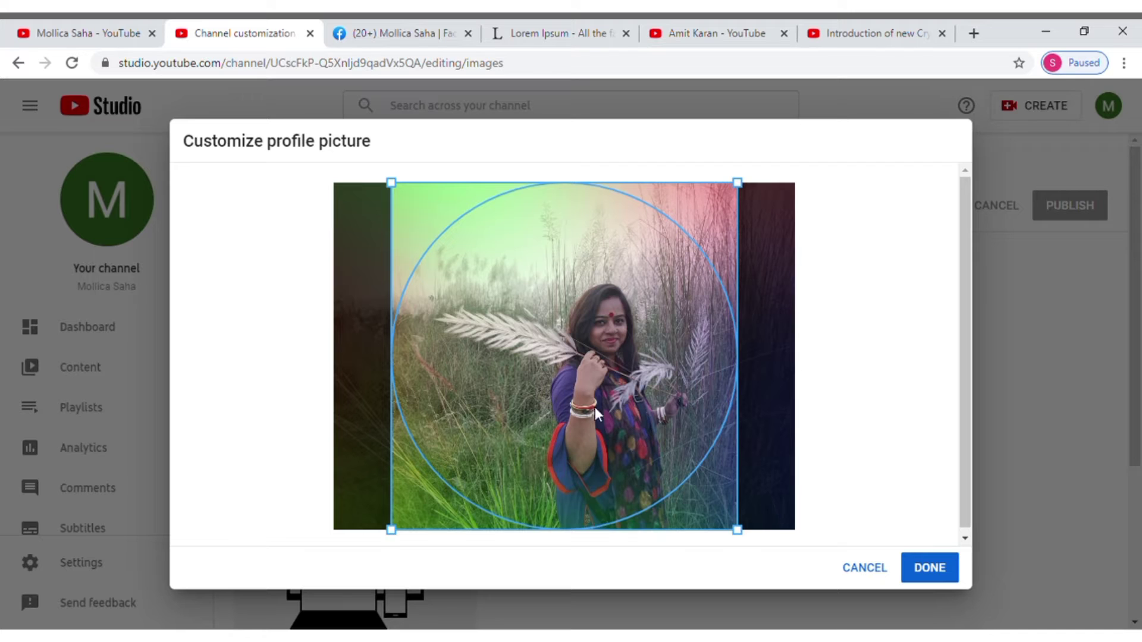
drag(590, 354, 616, 366)
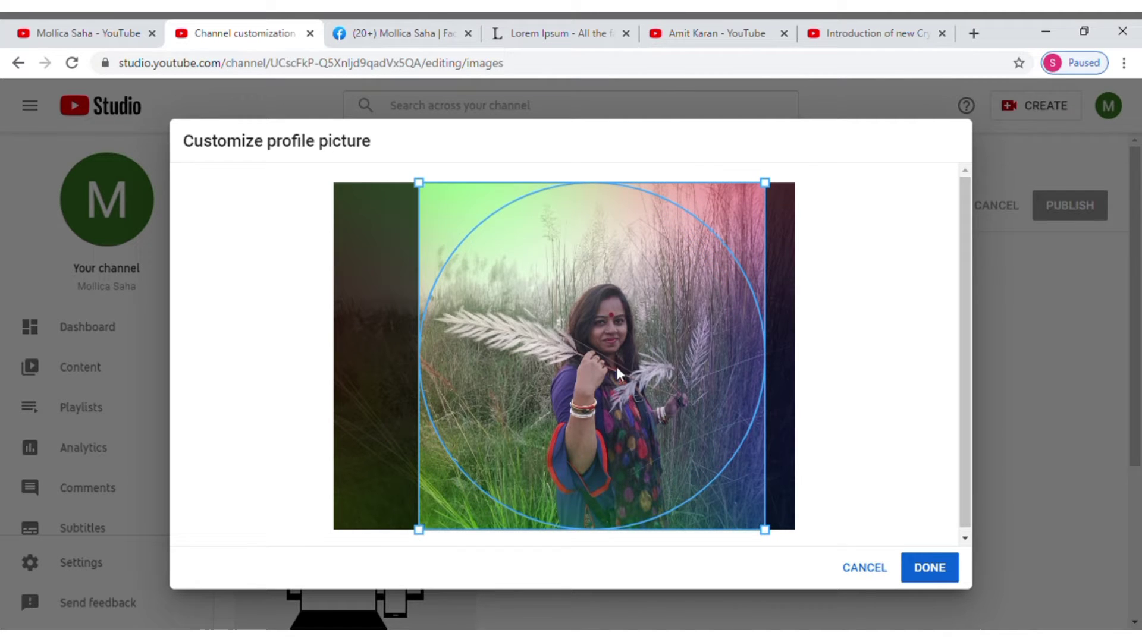
click(935, 574)
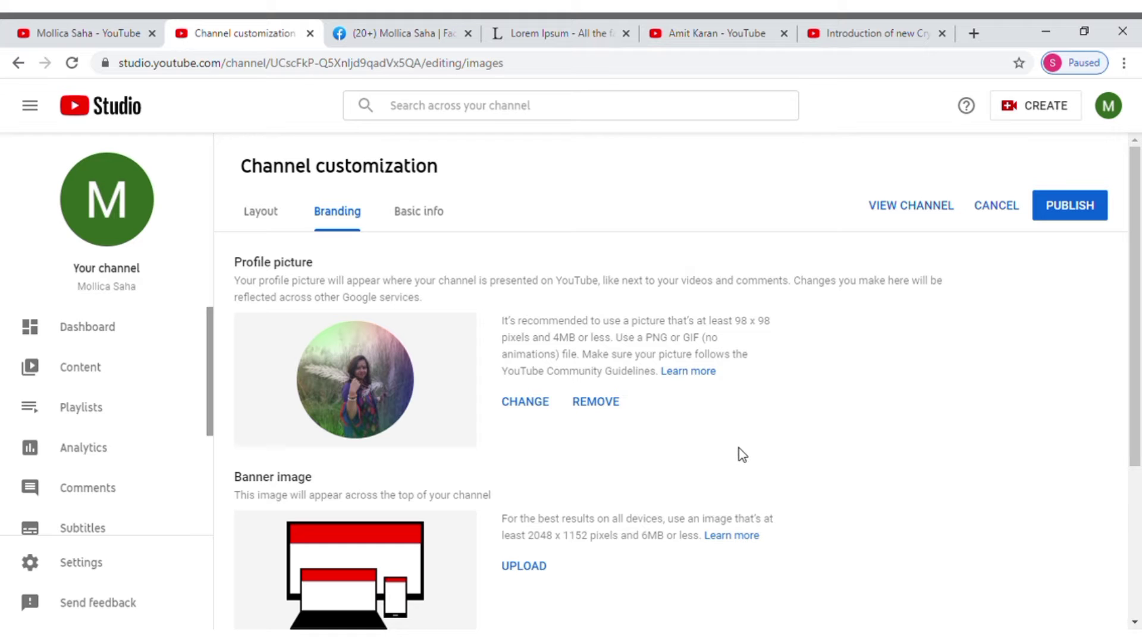
Step: Upload the red banner with Bengali lettering and portraits as the channel banner image
scroll(727, 458, down, 1)
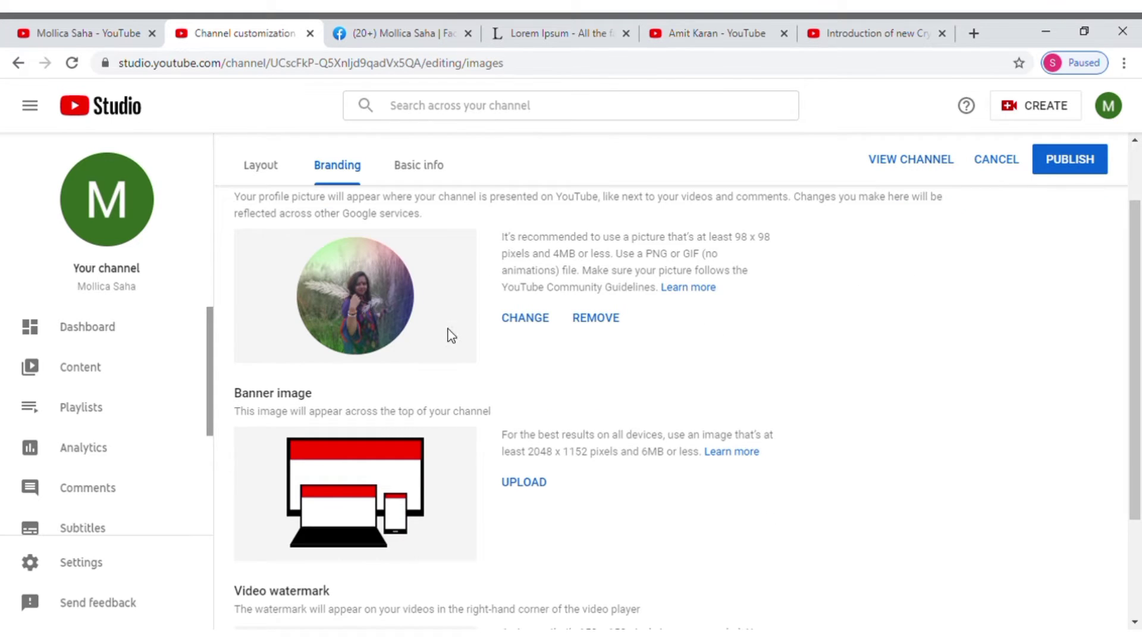
click(531, 482)
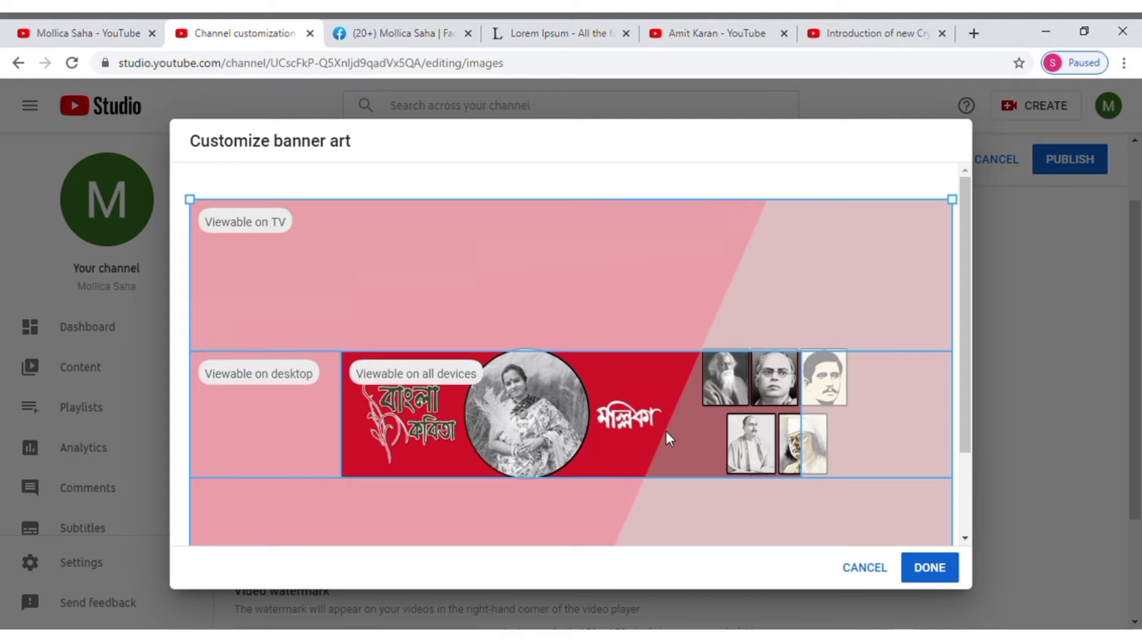
click(933, 572)
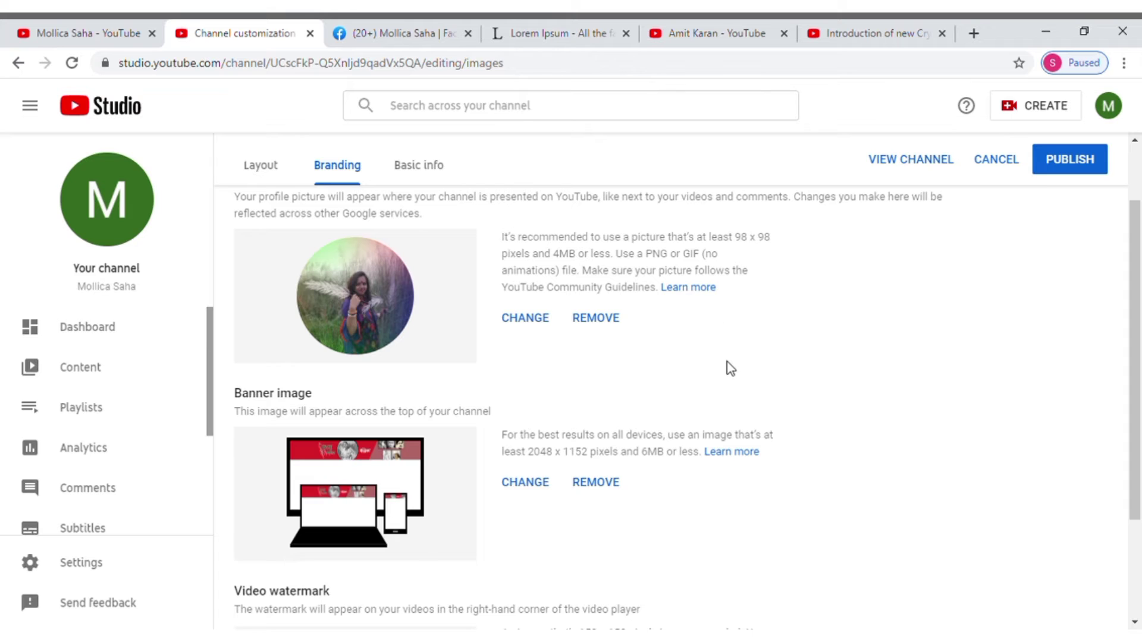
Step: Upload the grass-field photo as the channel's video watermark
scroll(599, 277, down, 1)
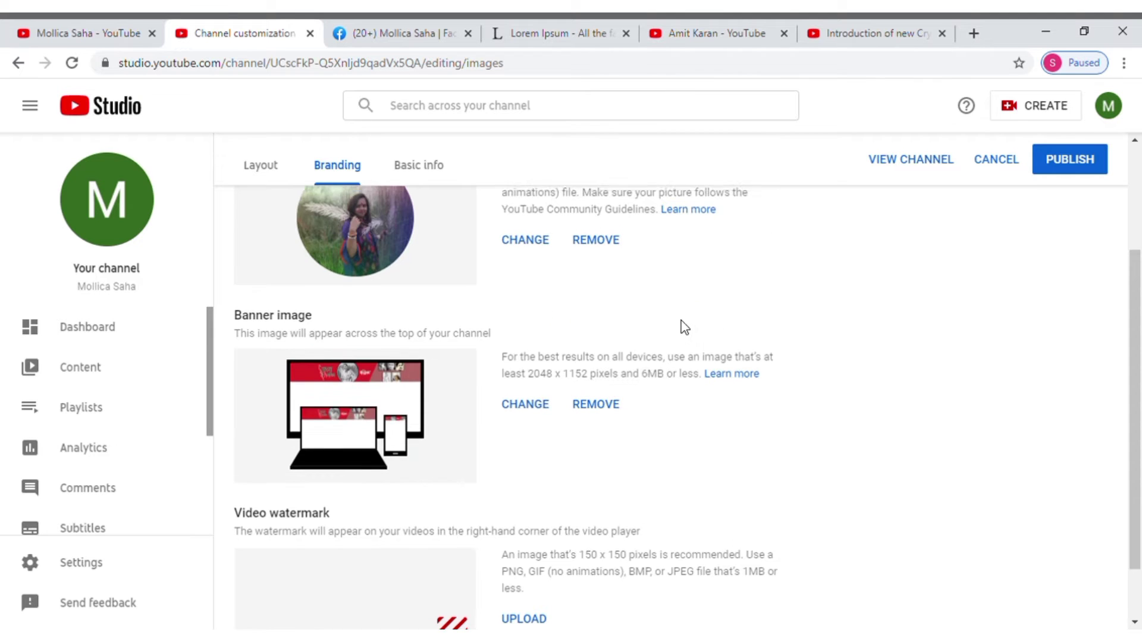
scroll(713, 369, up, 3)
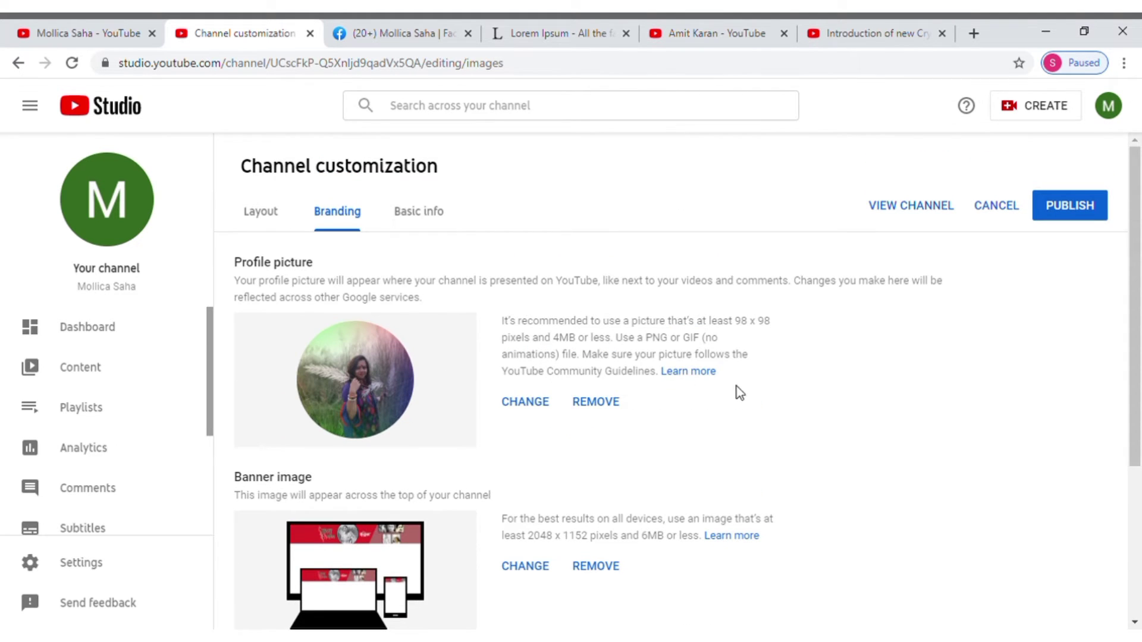
scroll(714, 380, down, 1)
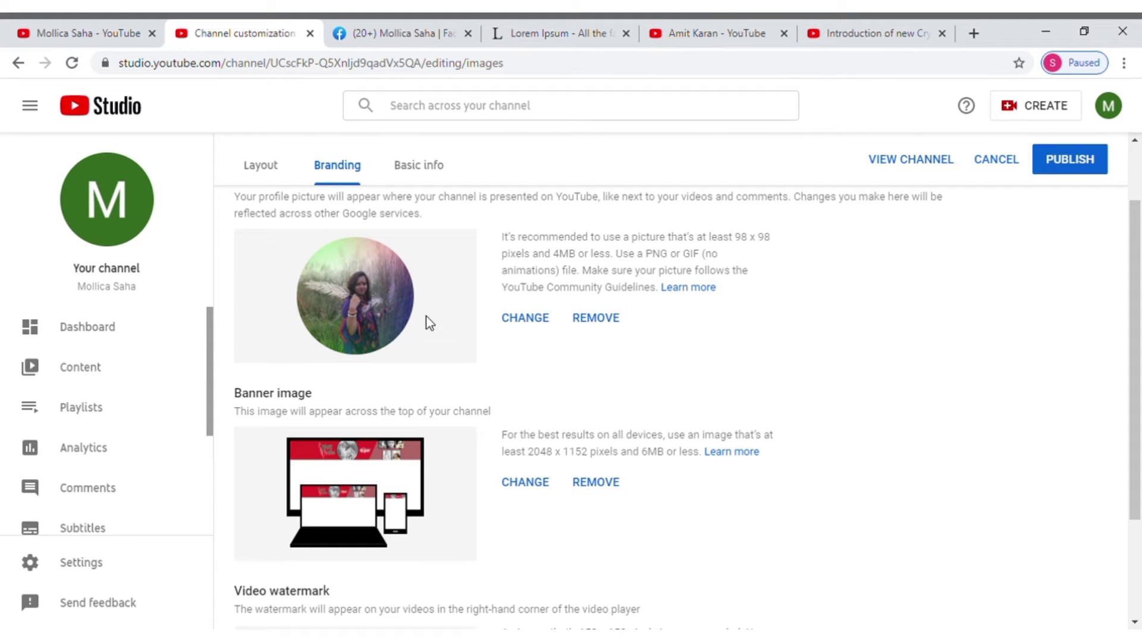
scroll(761, 464, down, 2)
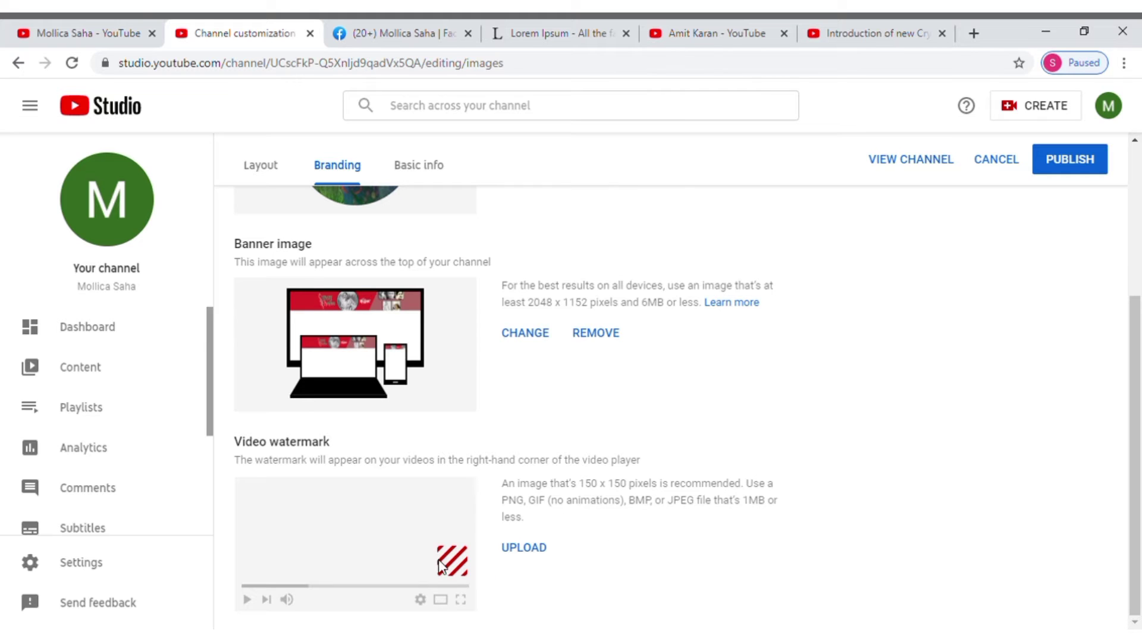
click(534, 549)
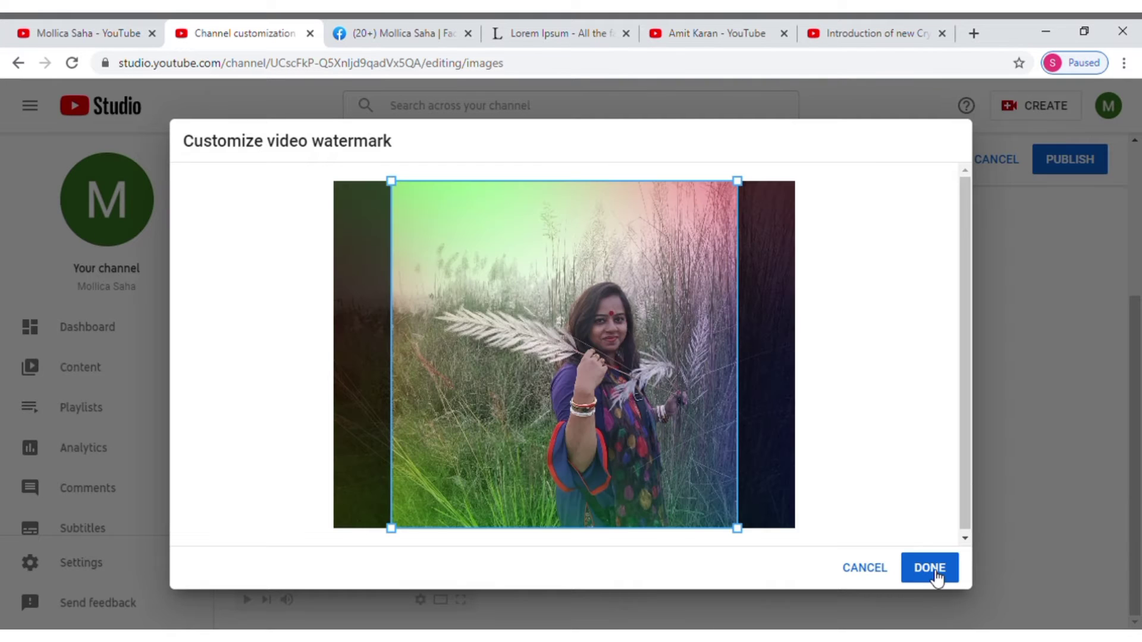
click(937, 575)
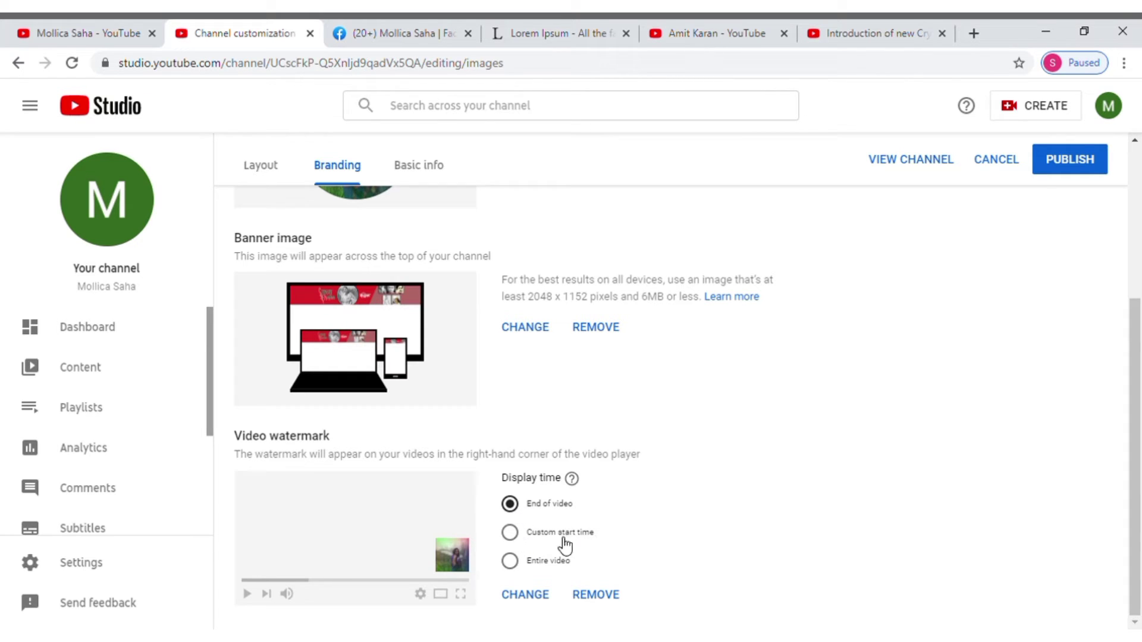
Step: Set the watermark display time to Custom start time at 00:40
click(511, 533)
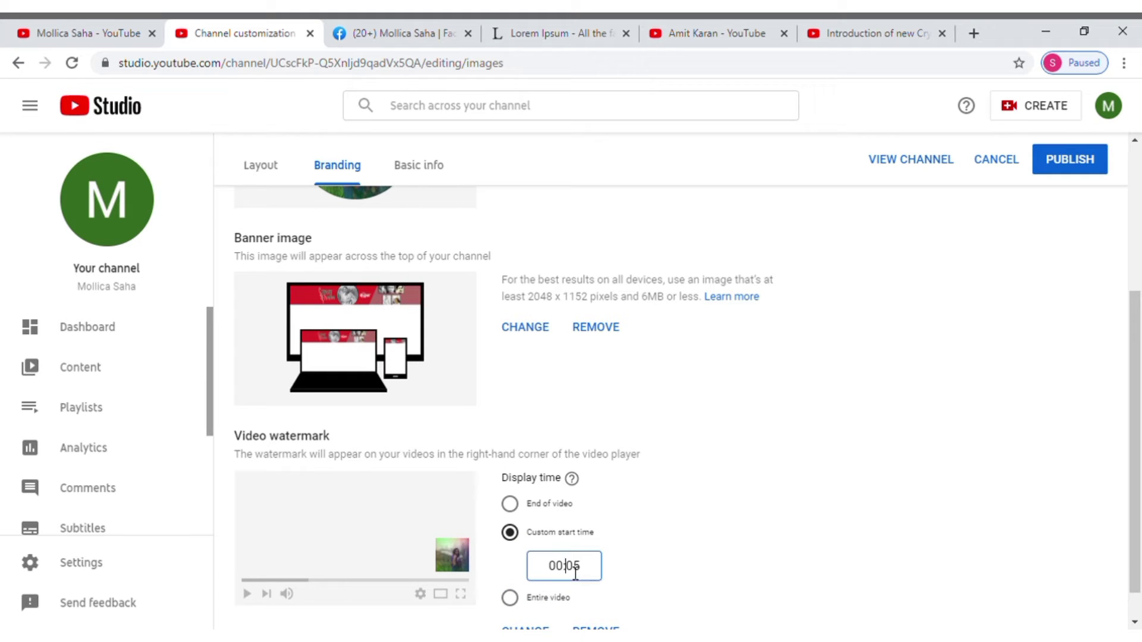
drag(566, 572, 601, 573)
text(40)
scroll(662, 537, down, 1)
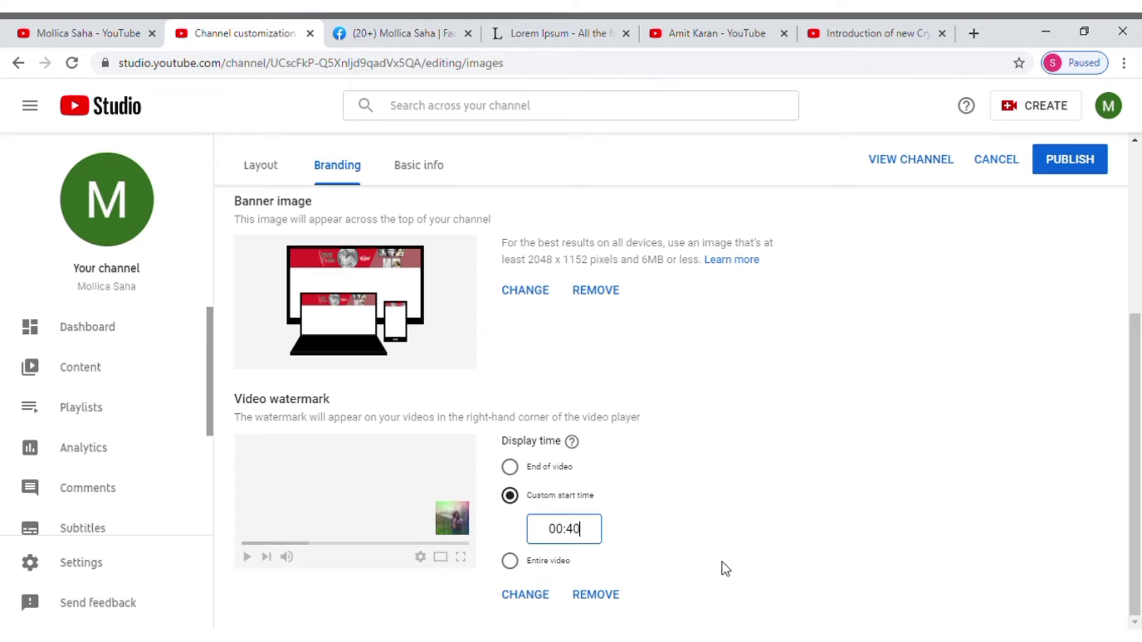
scroll(752, 543, up, 5)
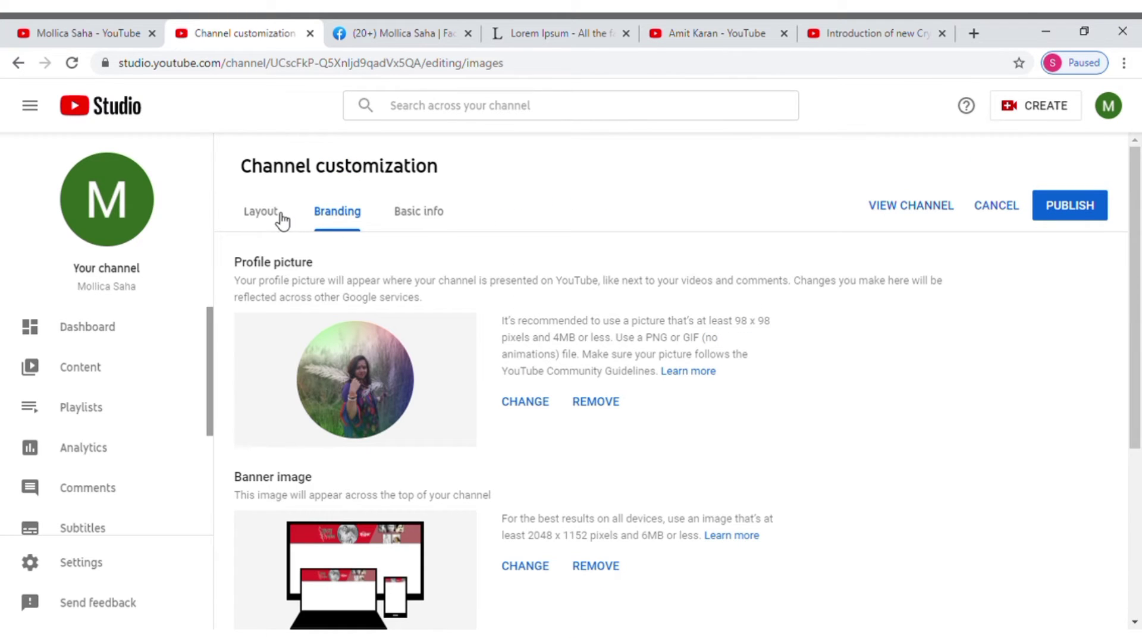
Step: Start editing the empty channel description under Basic info, then bring up lipsum.com
click(410, 221)
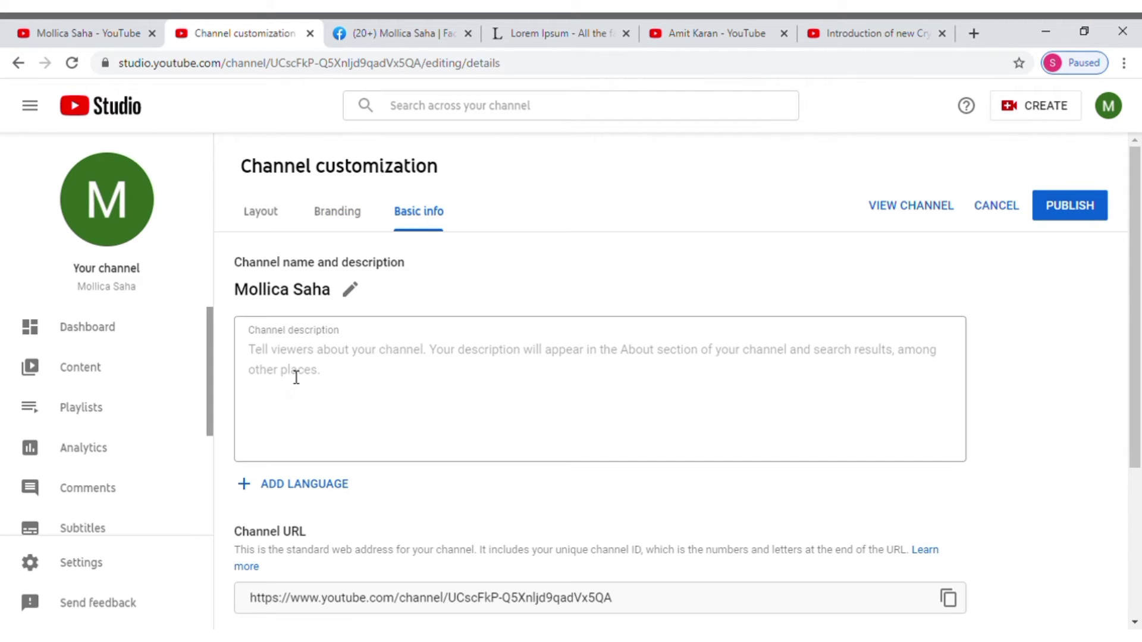
click(296, 374)
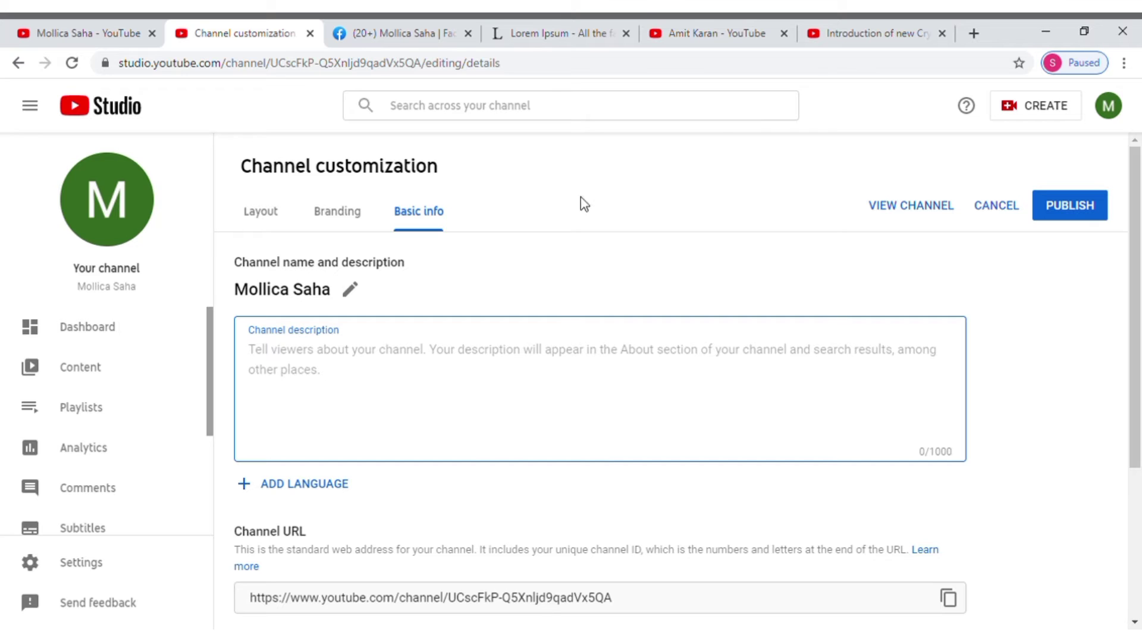
click(548, 34)
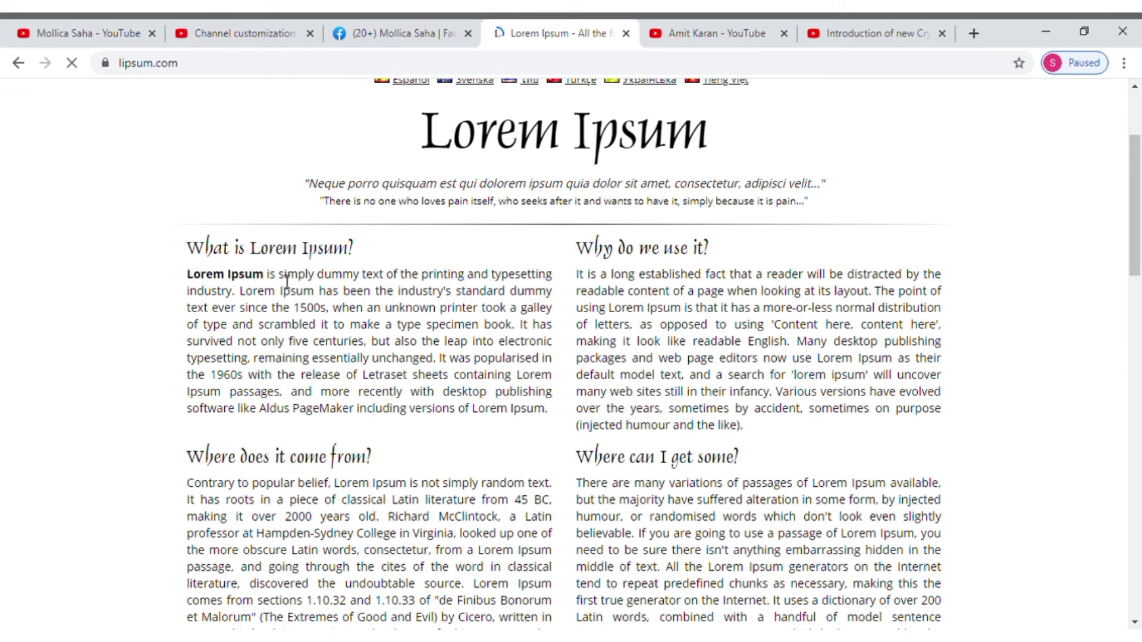
Step: Select the 'What is Lorem Ipsum?' paragraph text on lipsum.com
drag(279, 273, 291, 289)
drag(482, 448, 547, 411)
key(ctrl+c)
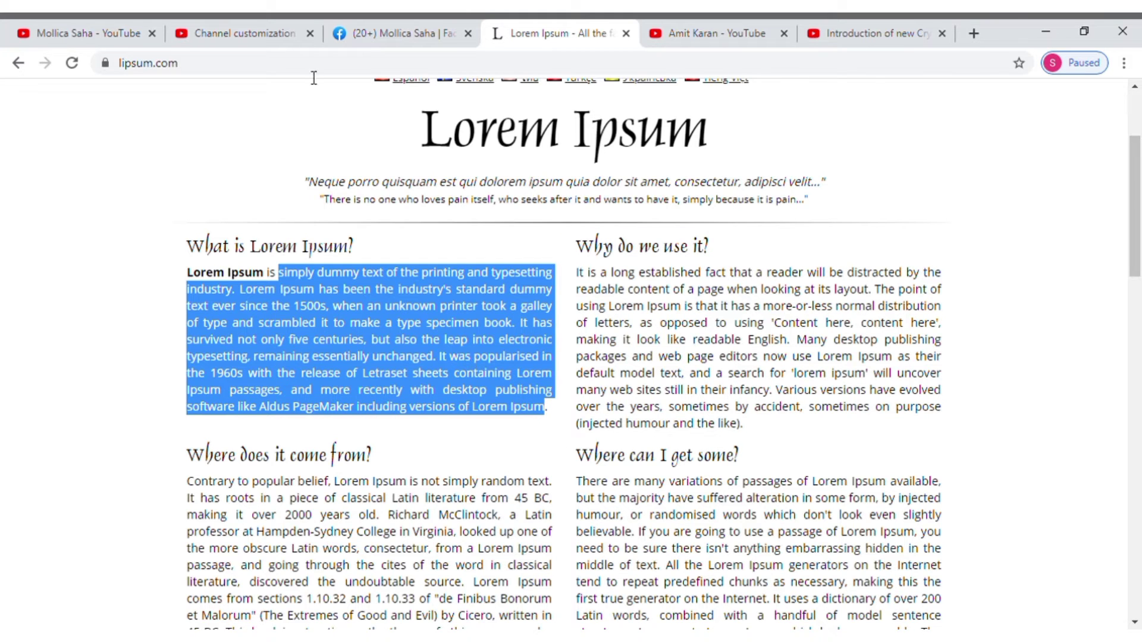
Step: Paste the Lorem Ipsum paragraph as the description, adding a final period and capital S
click(220, 27)
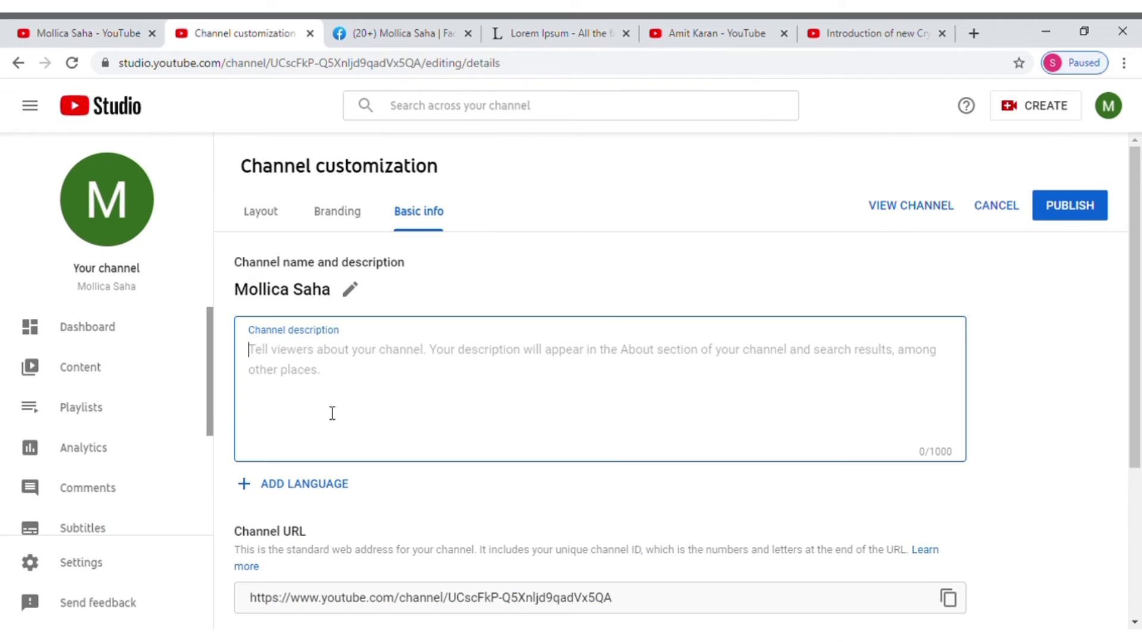
key(ctrl+v)
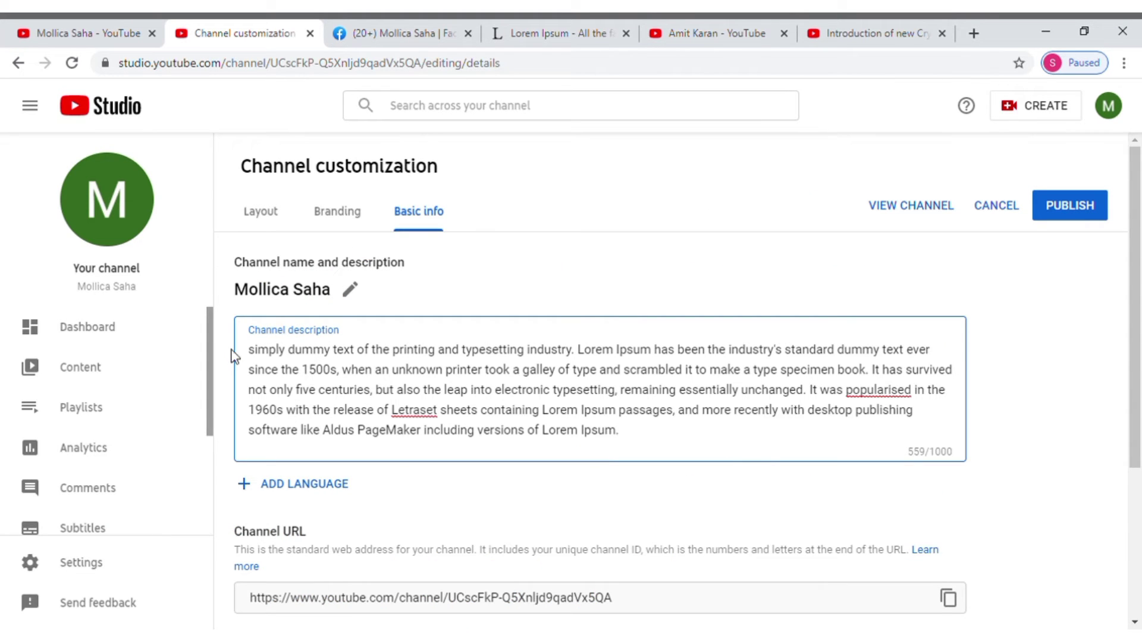
text(.)
drag(249, 355, 257, 357)
text(S)
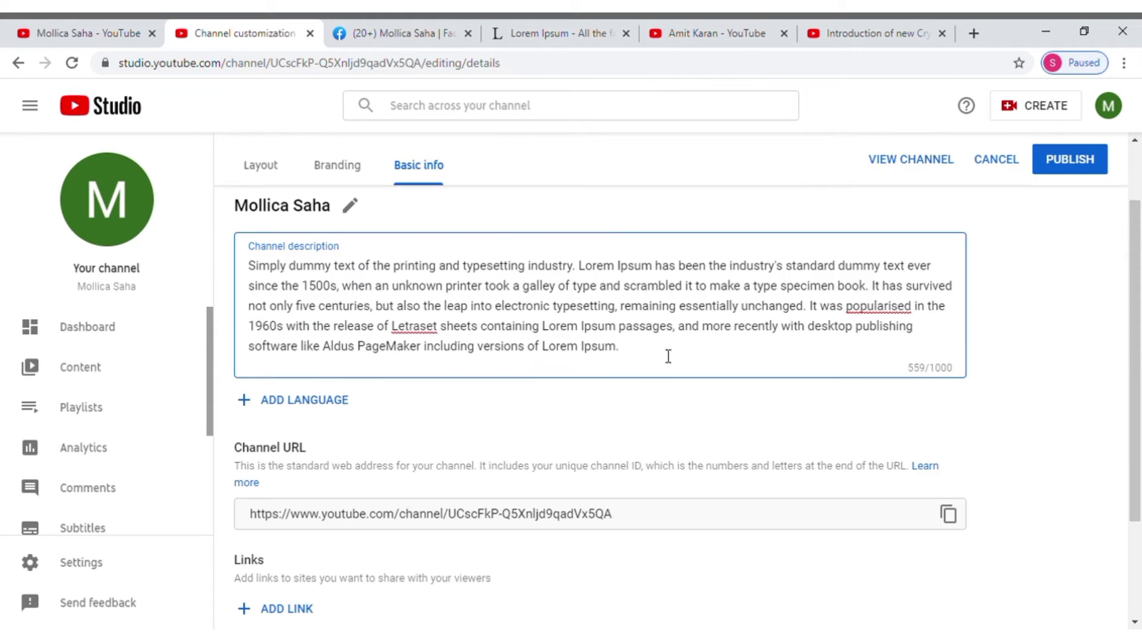
scroll(530, 439, down, 3)
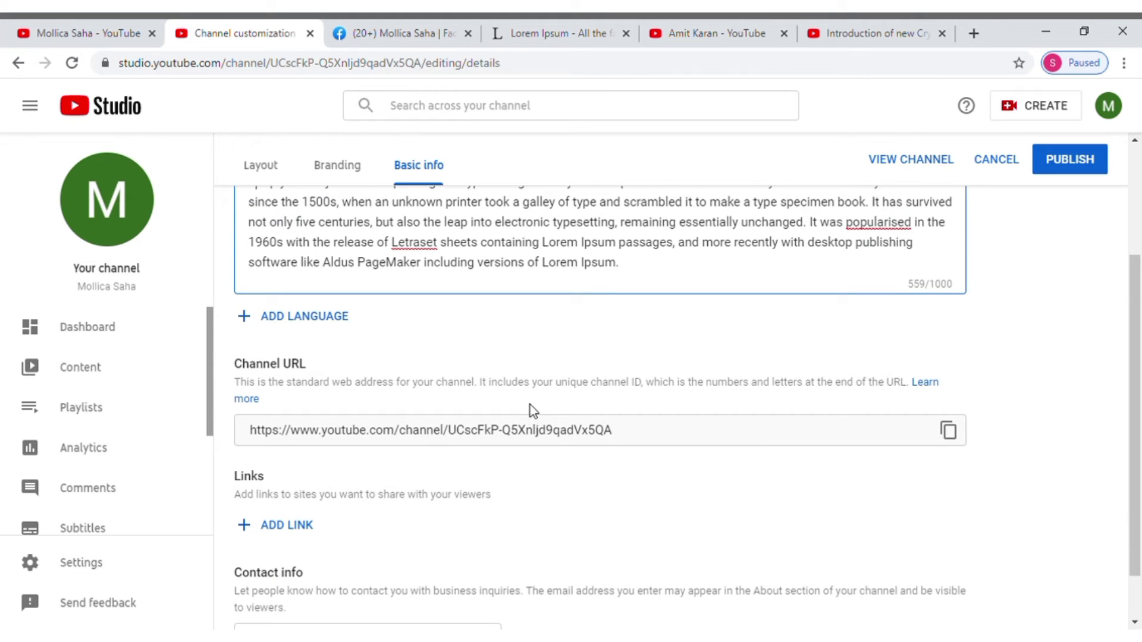
scroll(530, 408, down, 1)
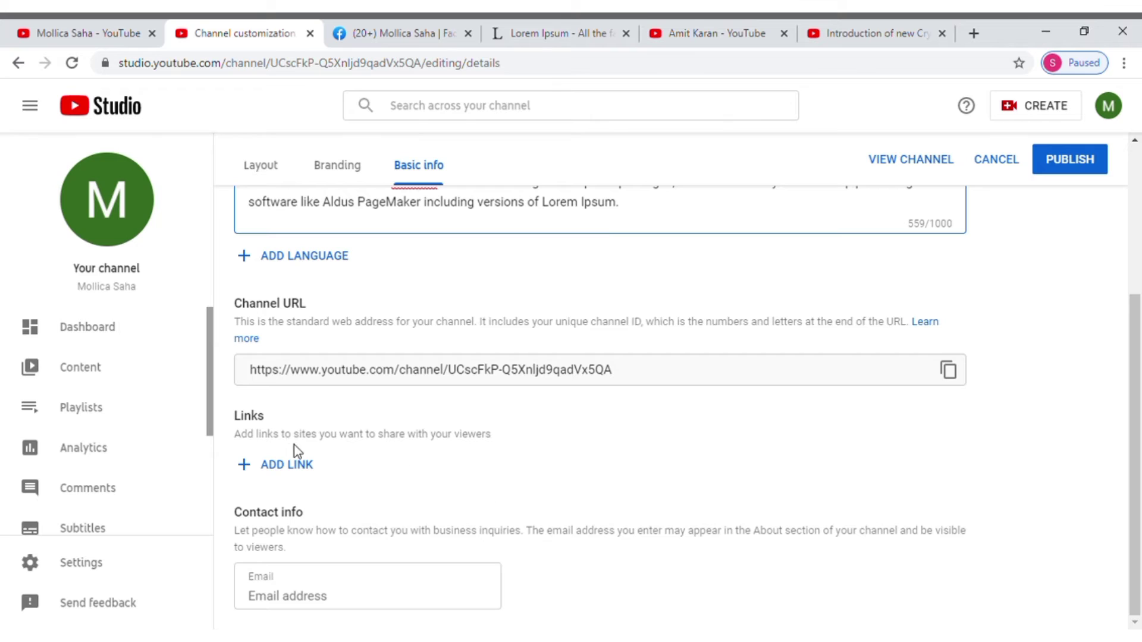
Step: Add a new entry under Links, then view another creator's channel page for reference
click(249, 469)
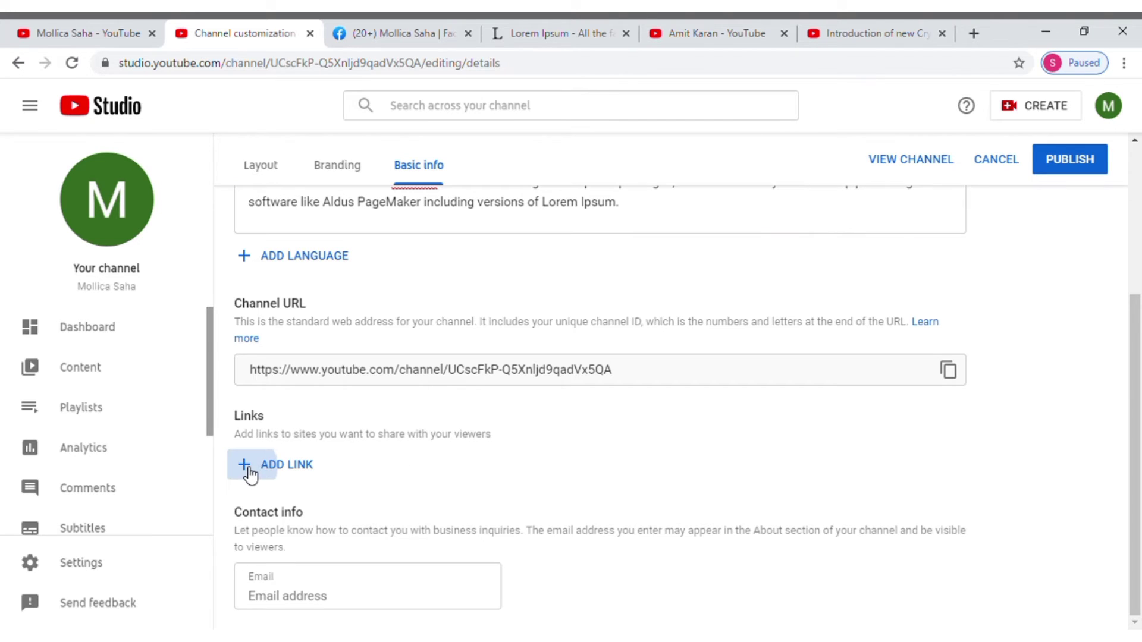
click(247, 525)
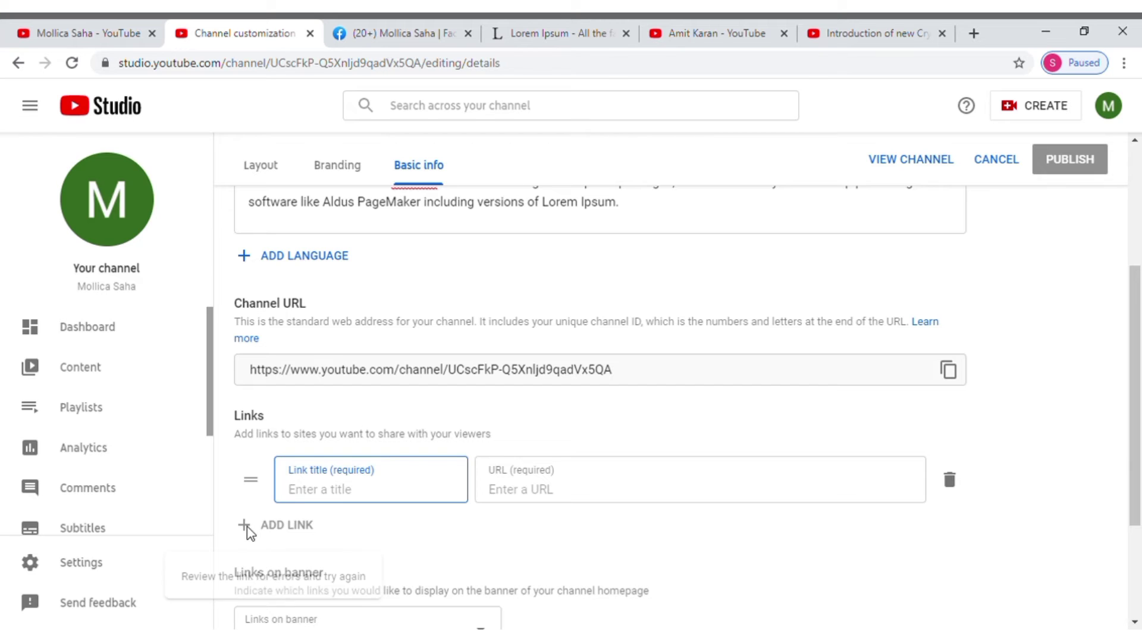
scroll(383, 525, down, 1)
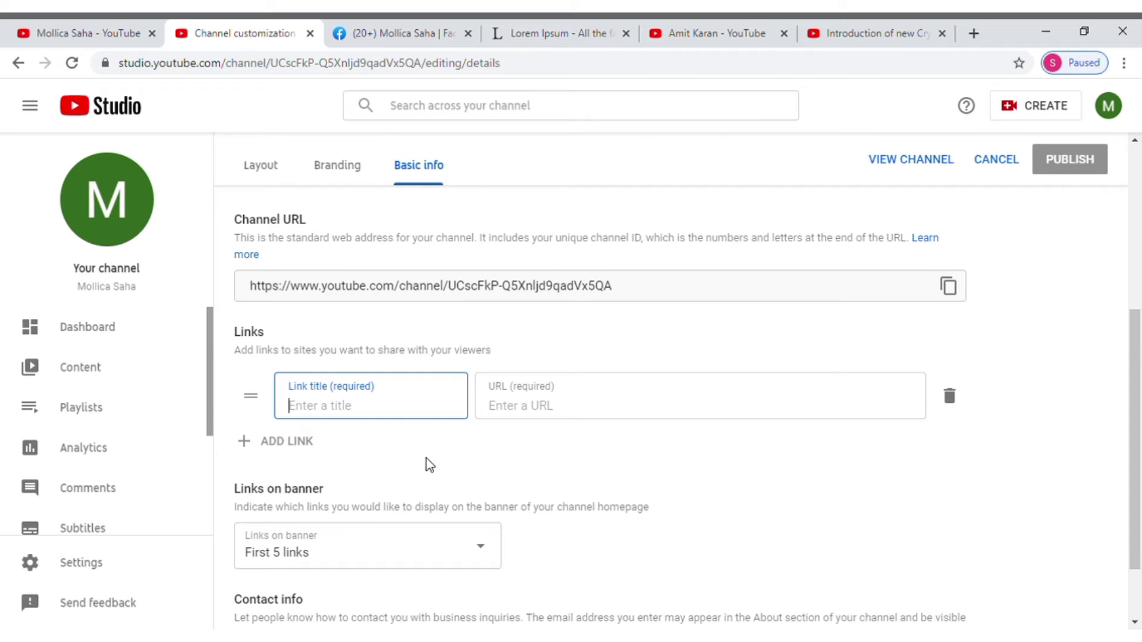
click(720, 33)
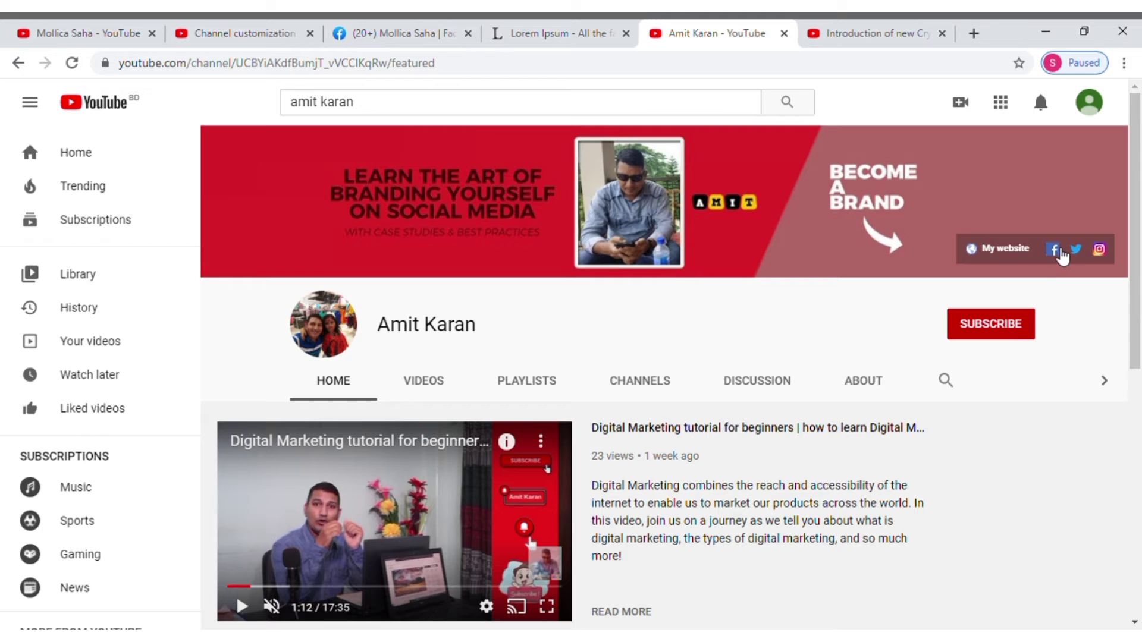
Step: Copy the Facebook profile page's web address and return to Channel customization
click(403, 36)
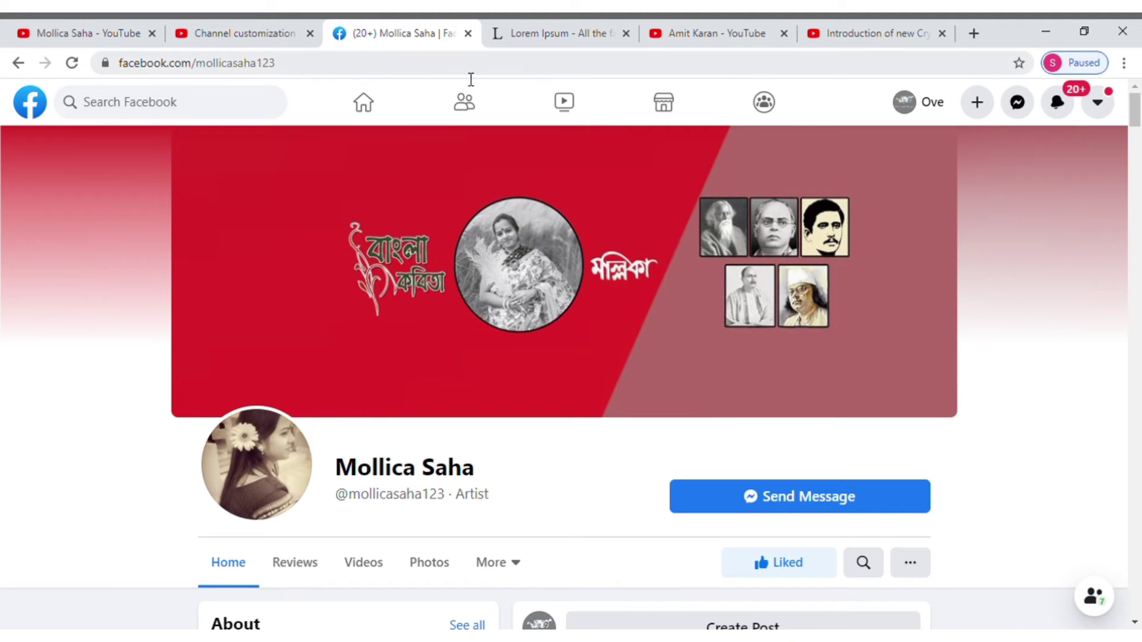
drag(278, 64, 119, 64)
key(ctrl+c)
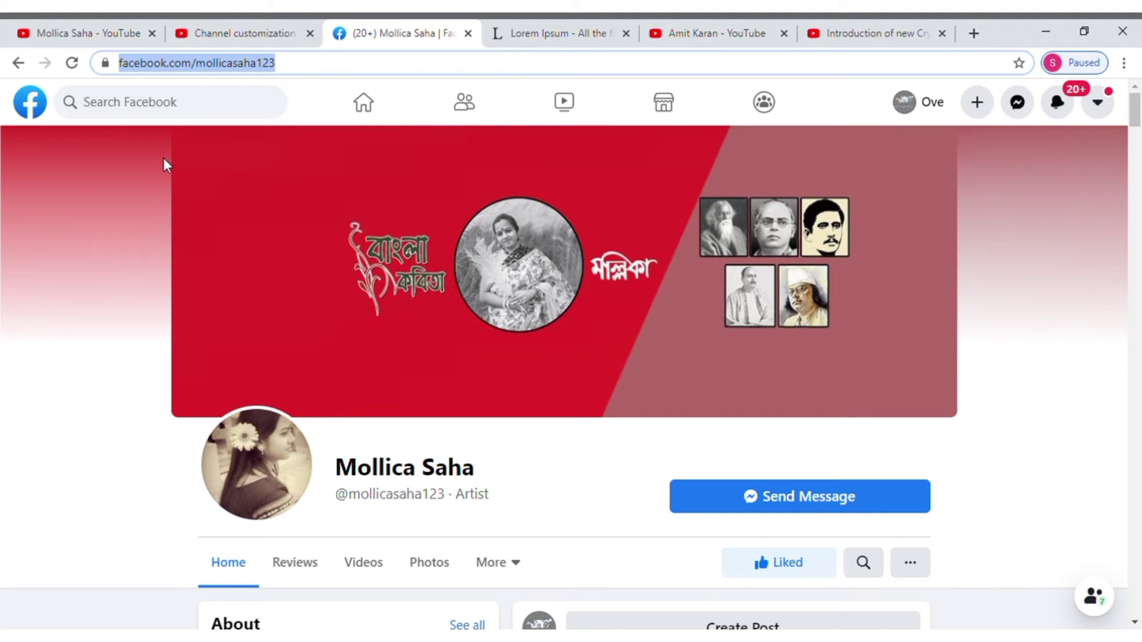
click(90, 30)
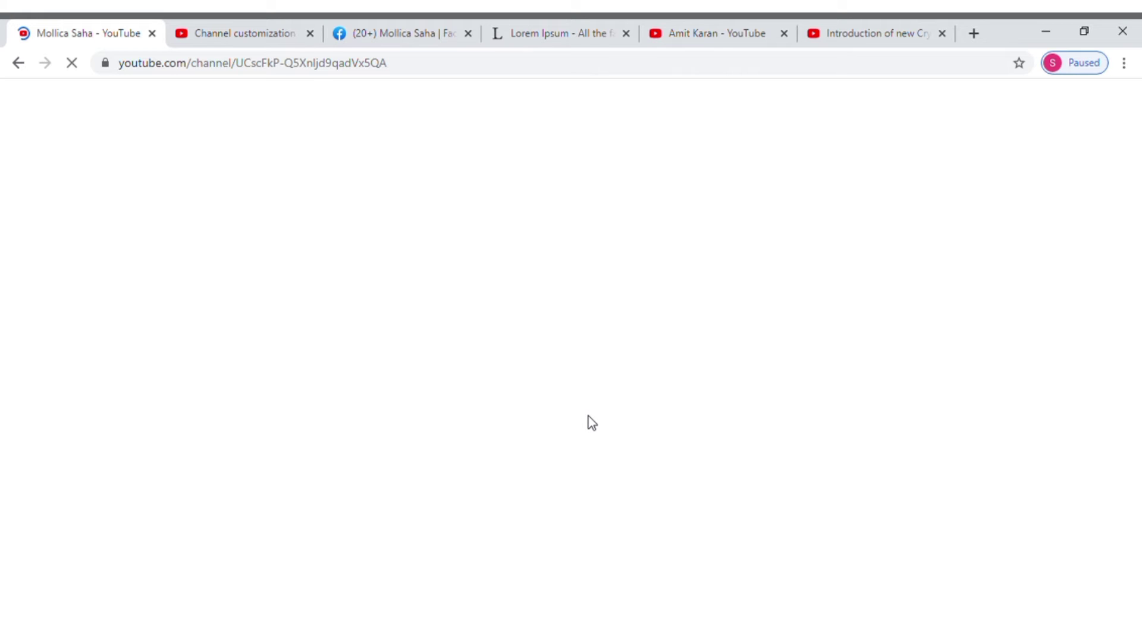
click(243, 35)
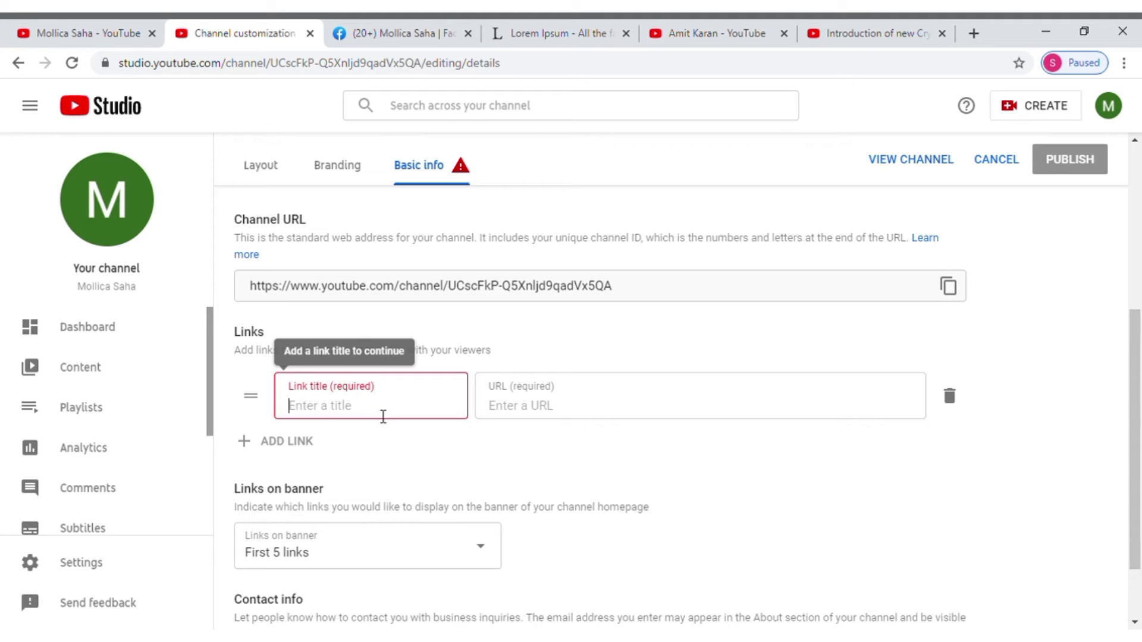
Step: Add a channel link titled 'Facebook' with the pasted profile URL, then add a second link row
text(Face)
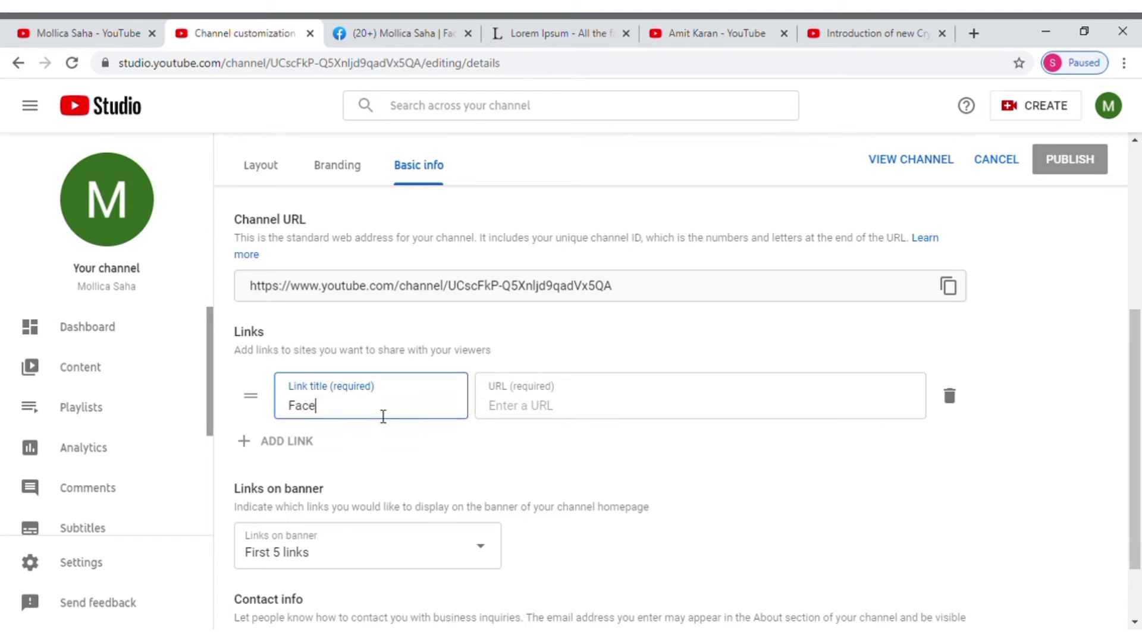
text(book)
click(542, 409)
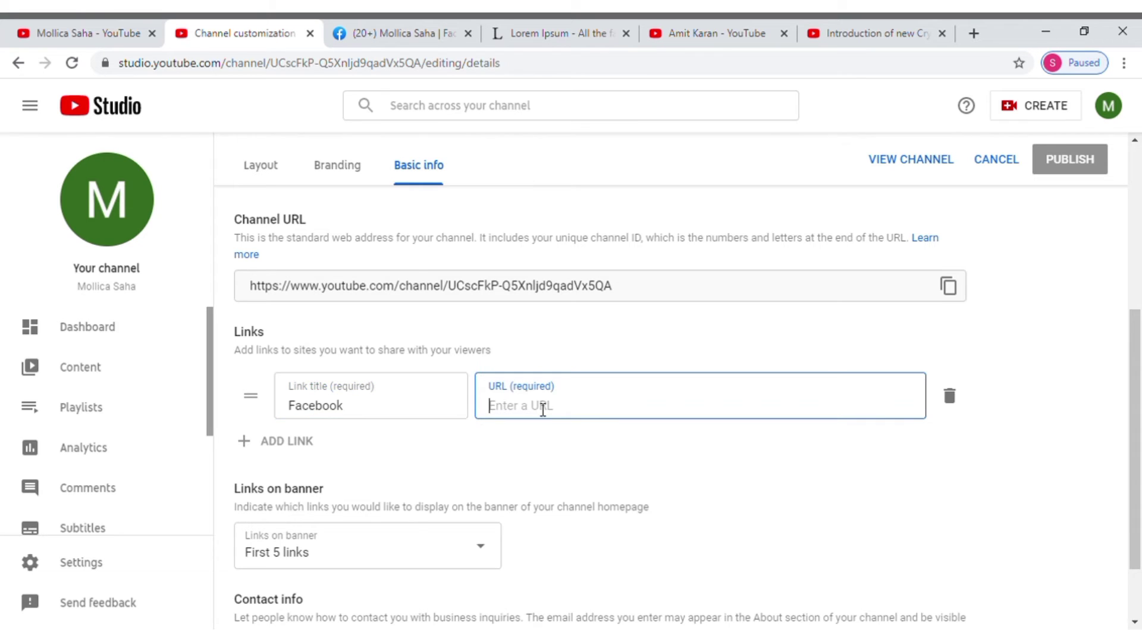
key(ctrl+v)
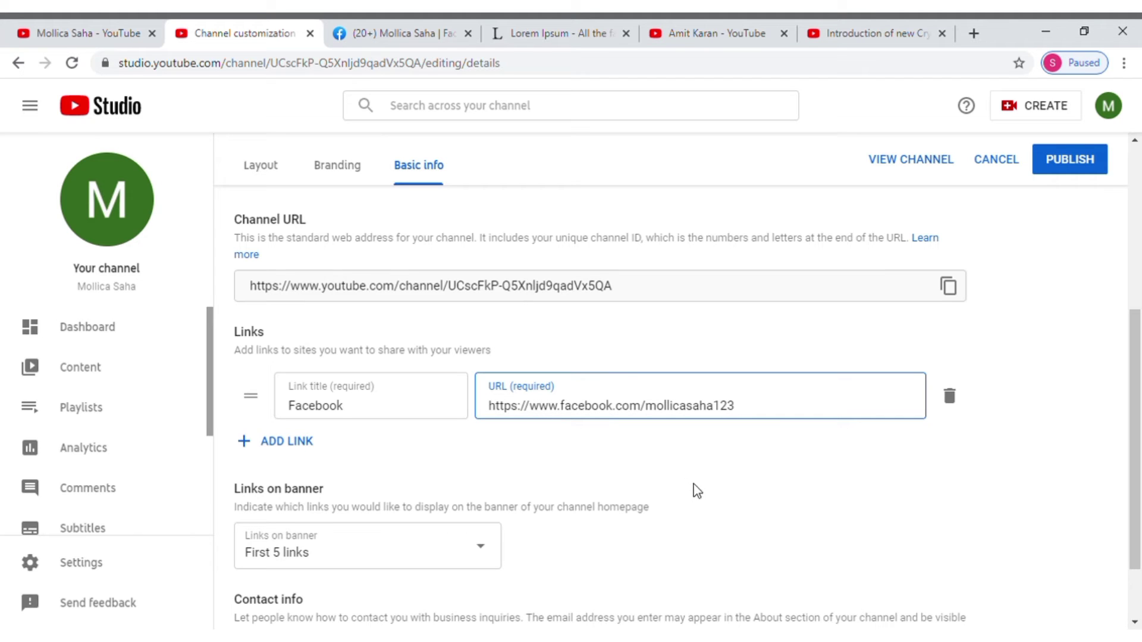
click(250, 446)
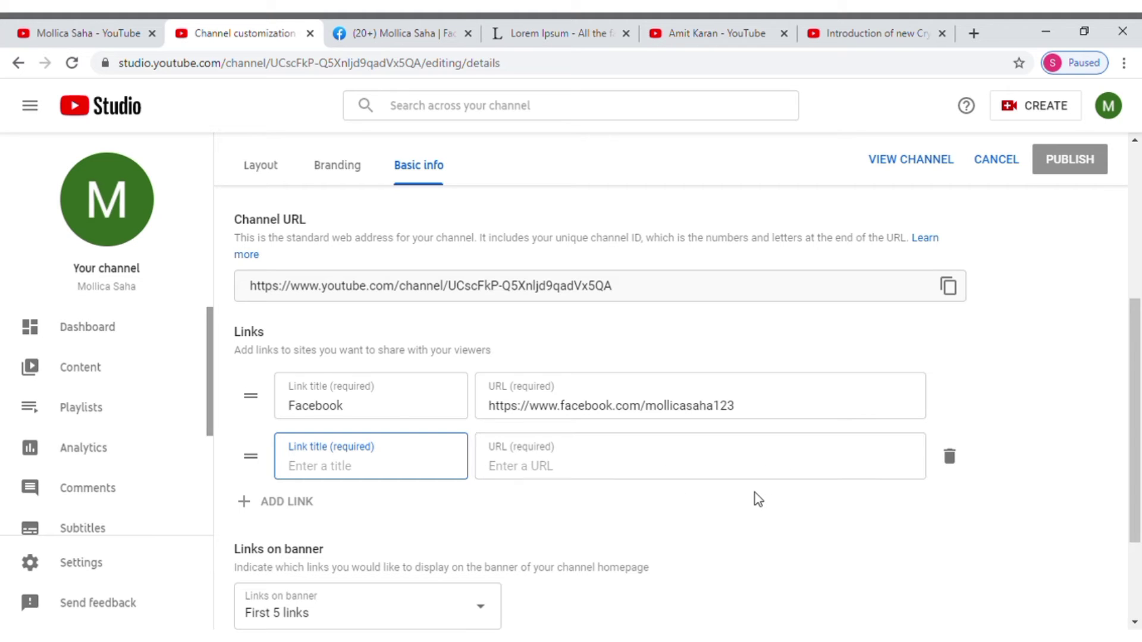
Step: Enter the business contact e-mail address in the Contact info Email field
scroll(703, 539, down, 1)
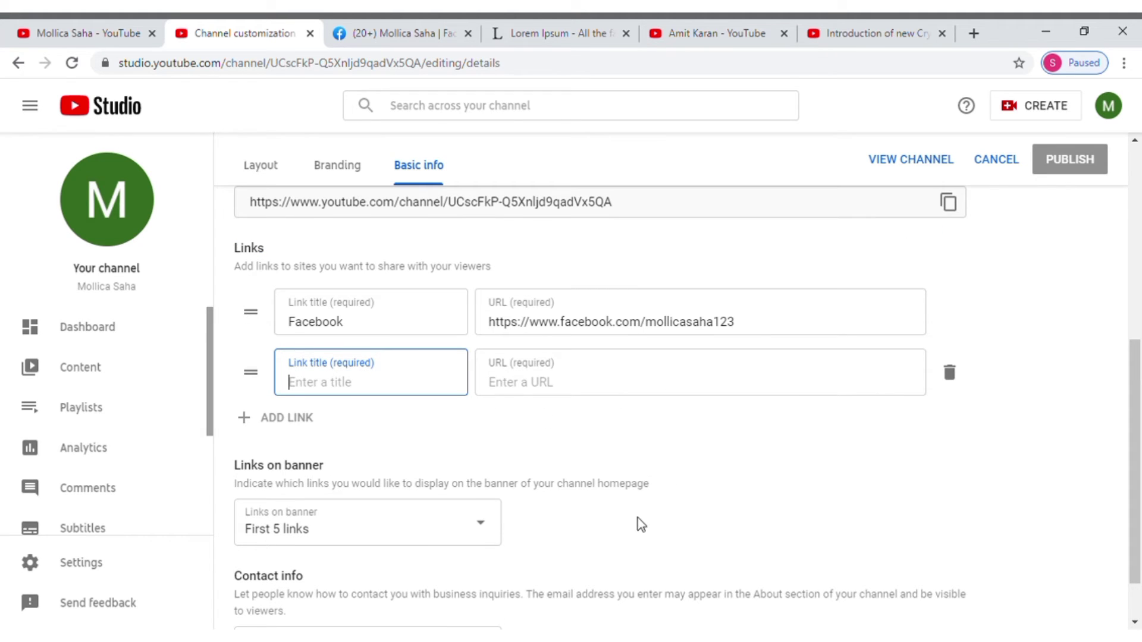
scroll(638, 517, down, 1)
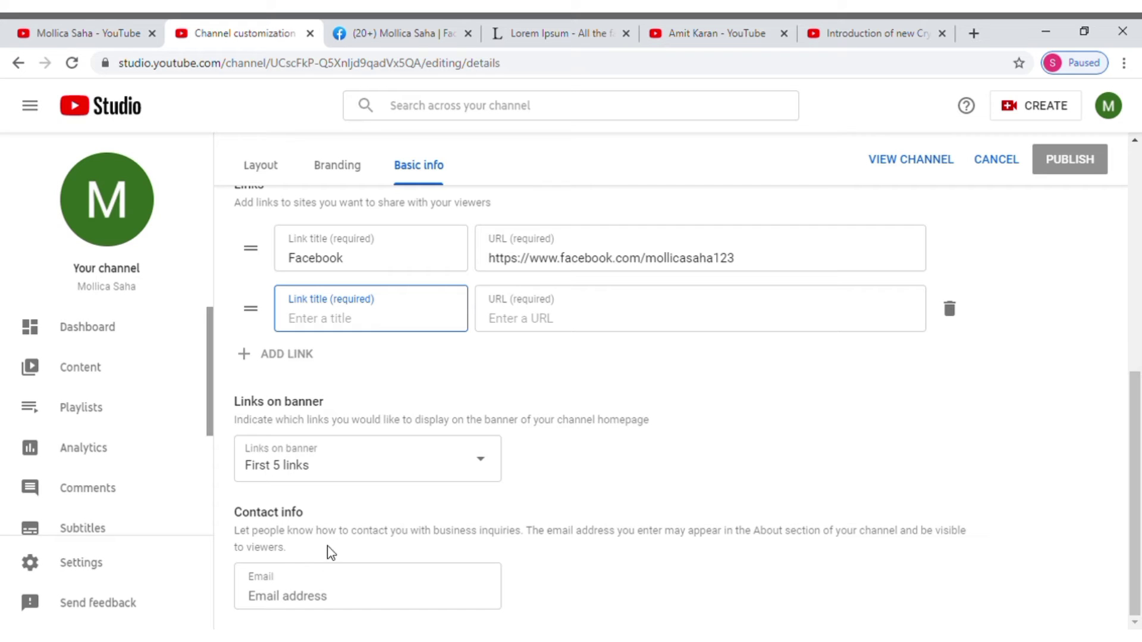
click(275, 595)
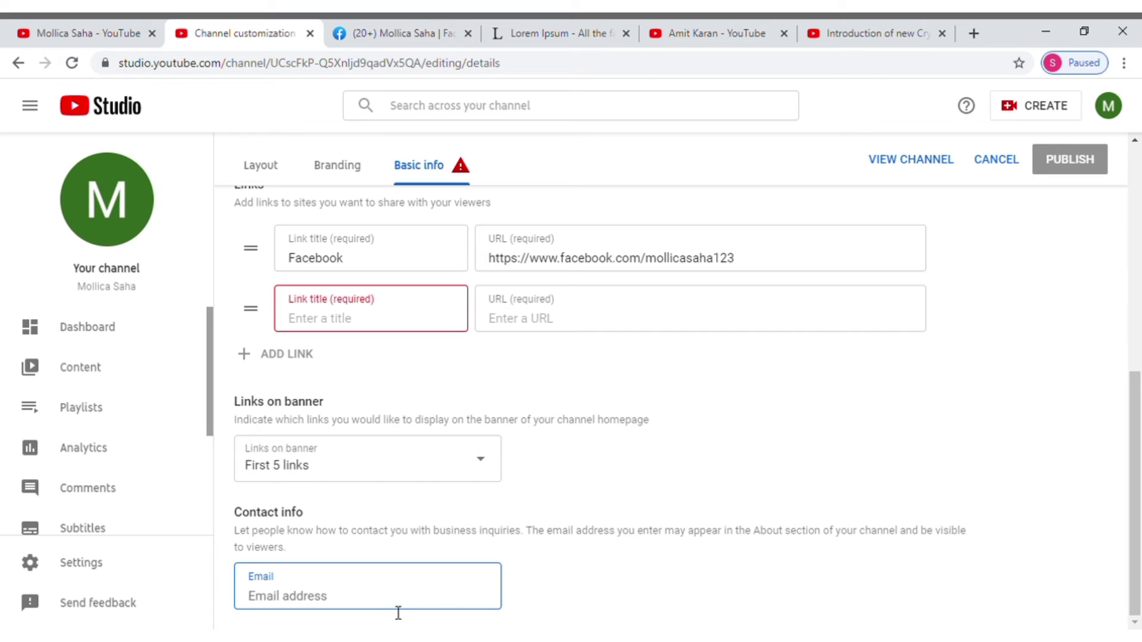
text(R)
key(BackSpace)
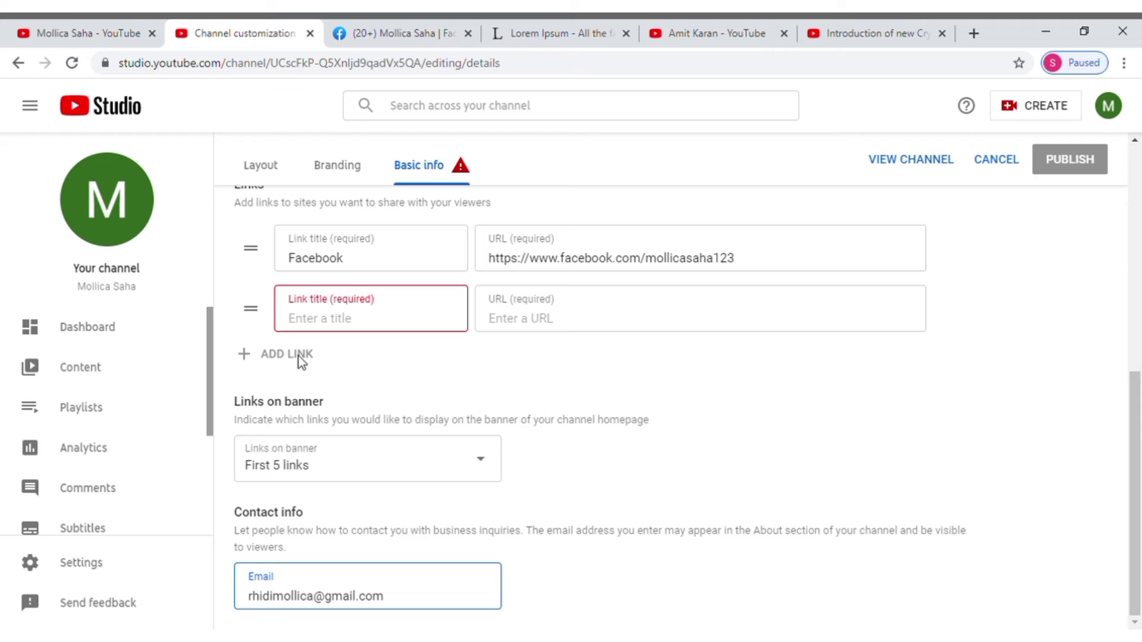
Step: Delete the empty second link row so only the Facebook link remains
mouse_move(262, 324)
click(950, 309)
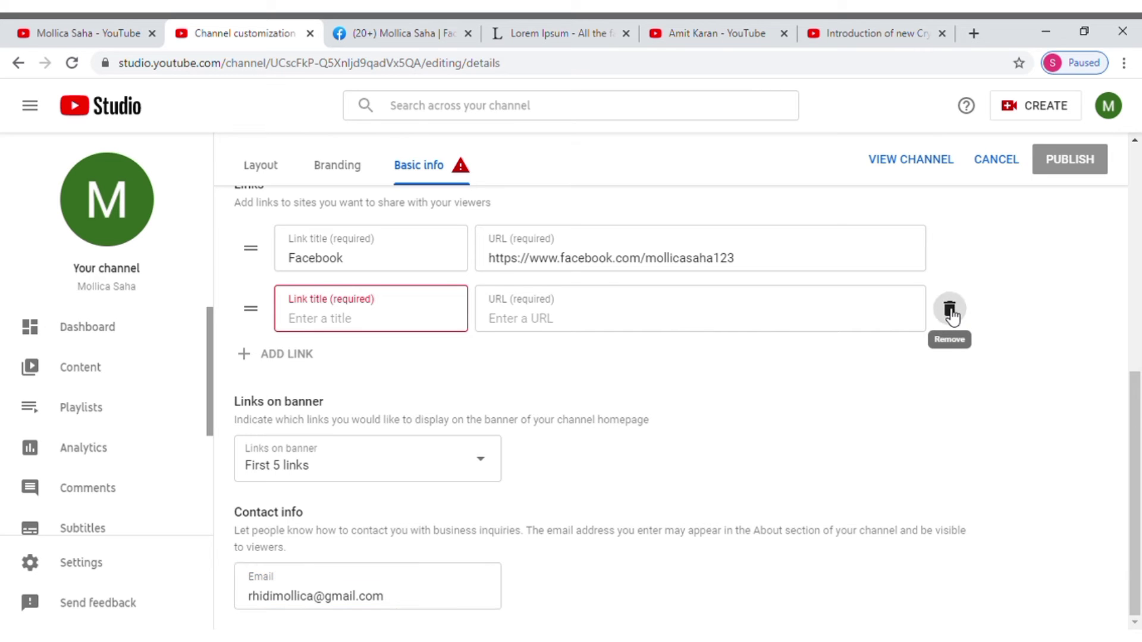
scroll(528, 508, up, 4)
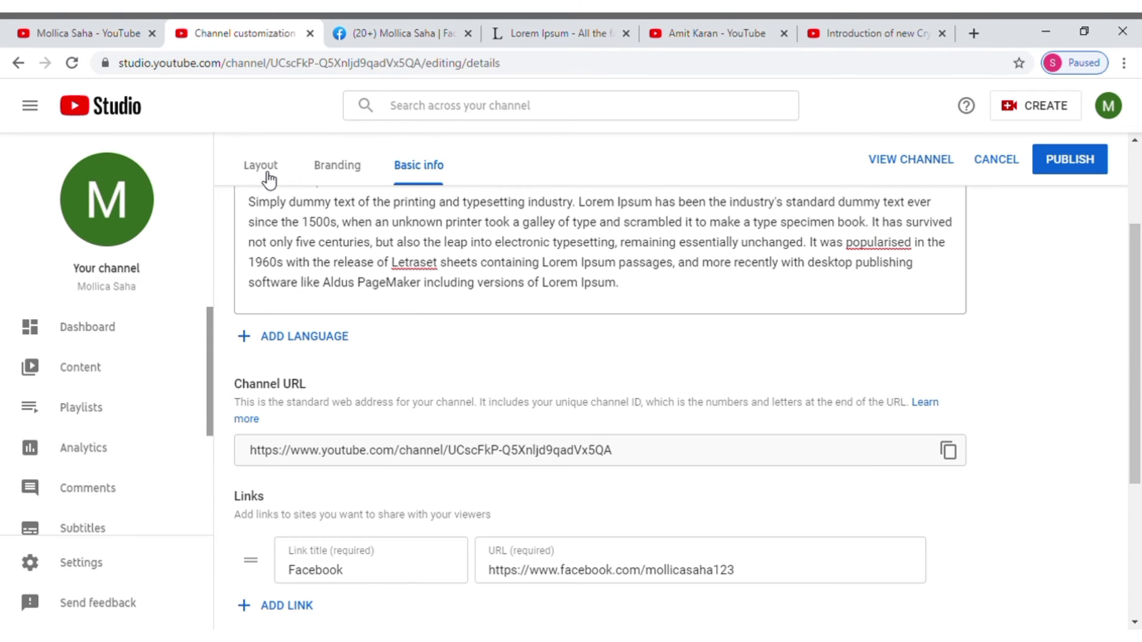
Step: Switch Channel customization to the Layout tab, with Video spotlight and Featured sections shown at the top
click(261, 169)
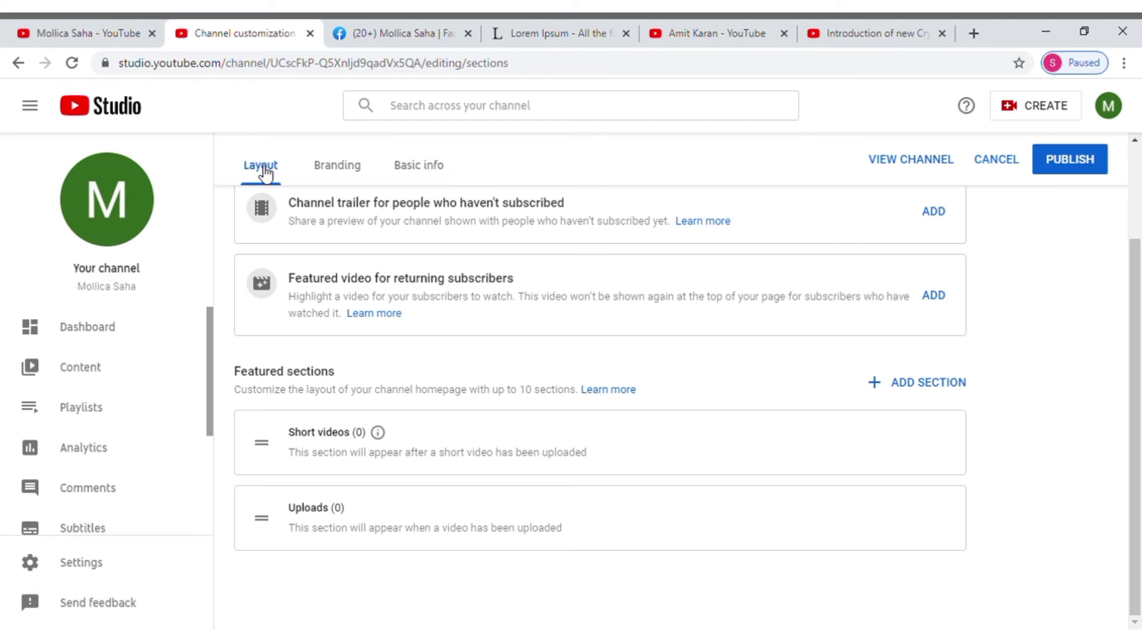
scroll(753, 436, up, 2)
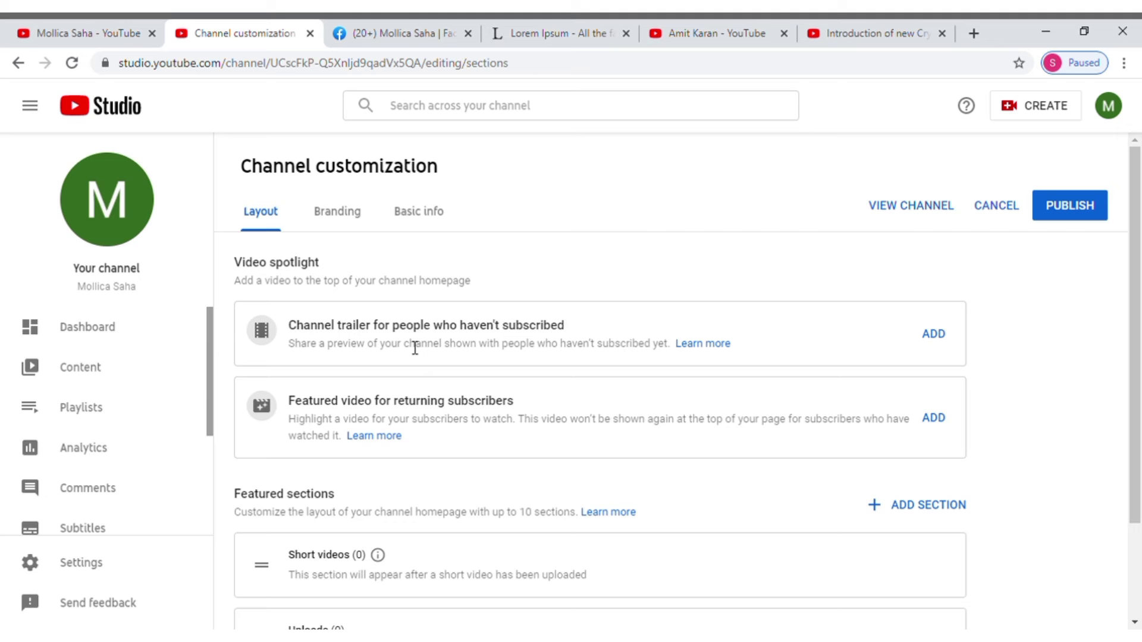
Step: Browse the reference creator's channel home page, then return to the Channel customization page
click(725, 40)
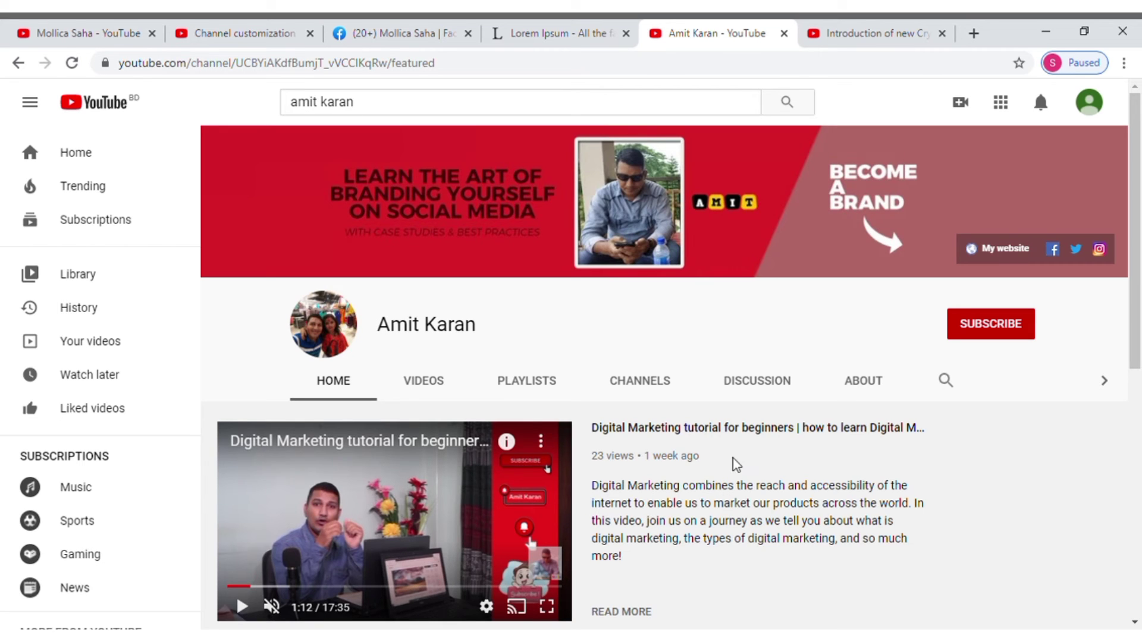
scroll(809, 508, down, 3)
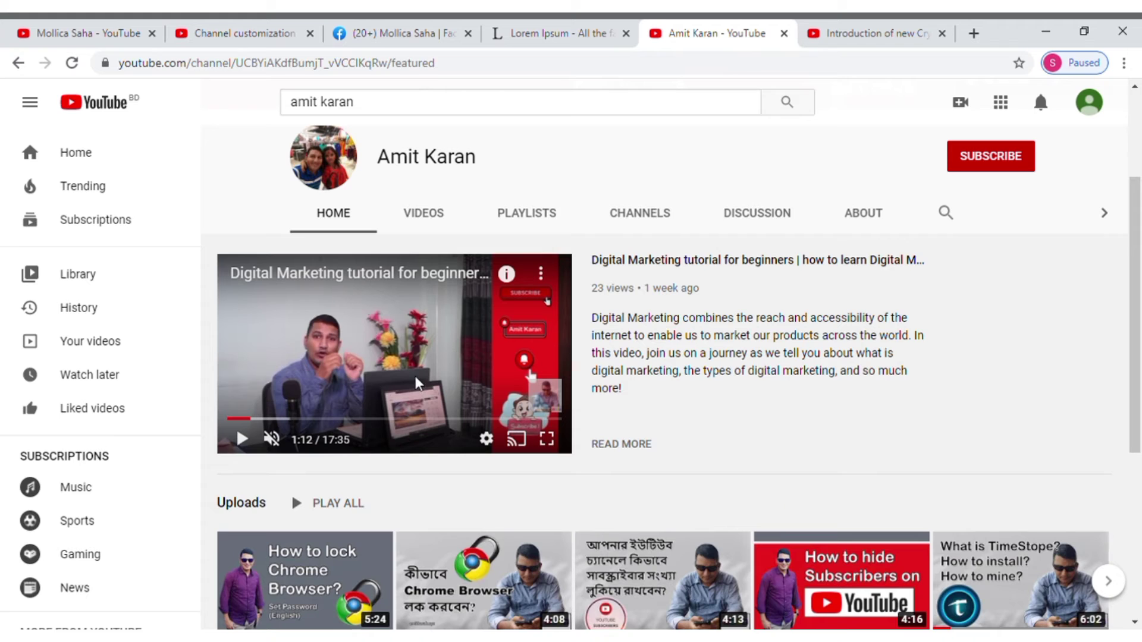
scroll(768, 452, up, 3)
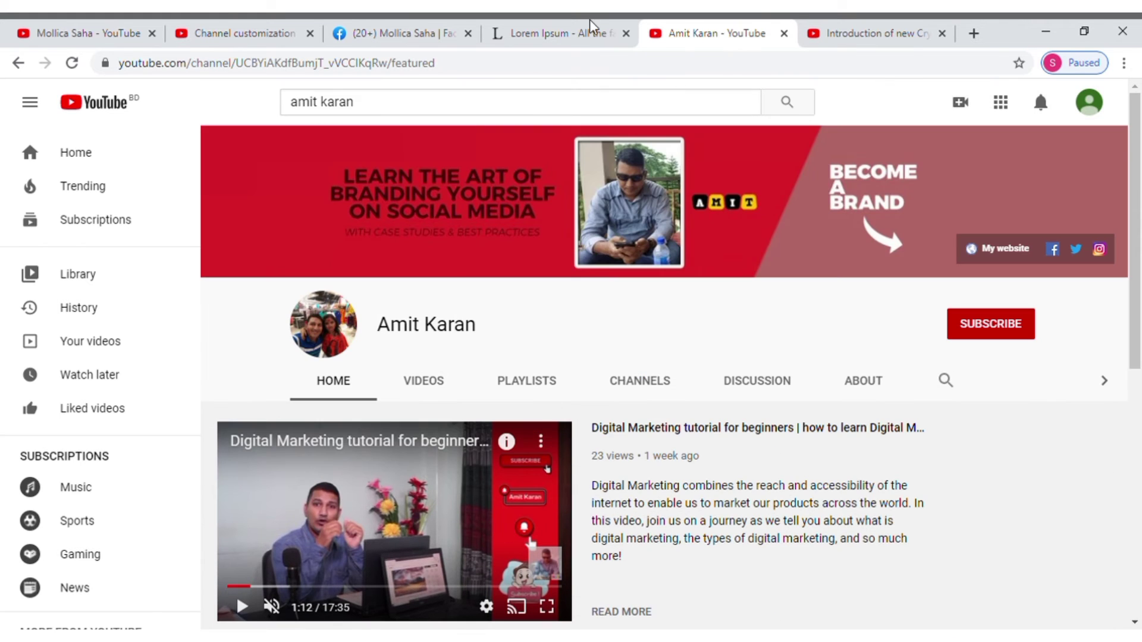
click(240, 37)
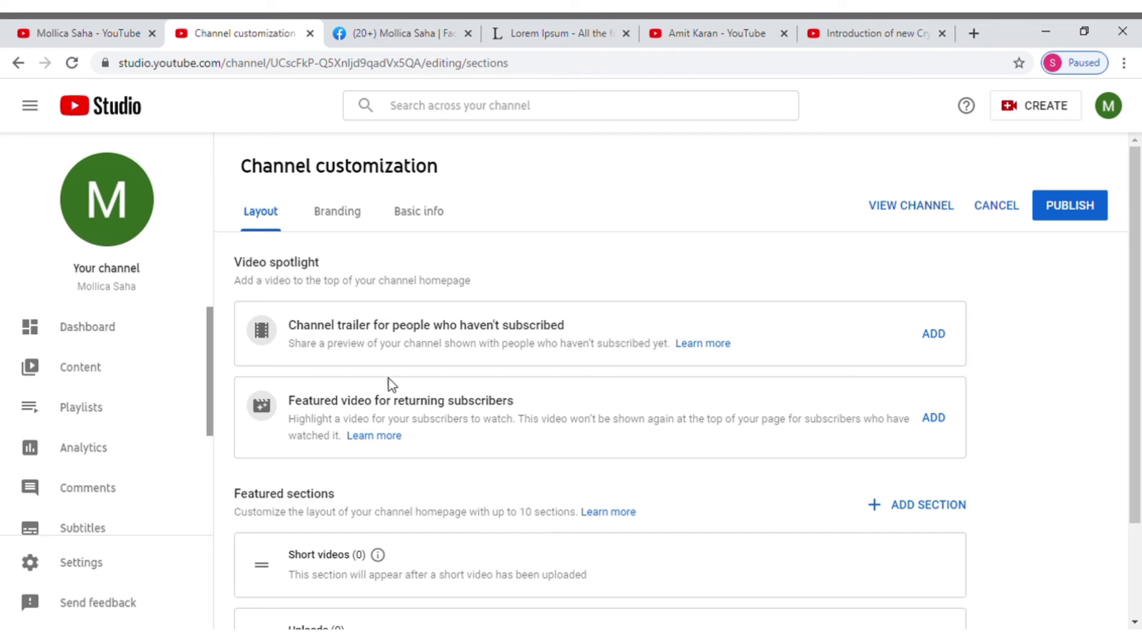
click(934, 418)
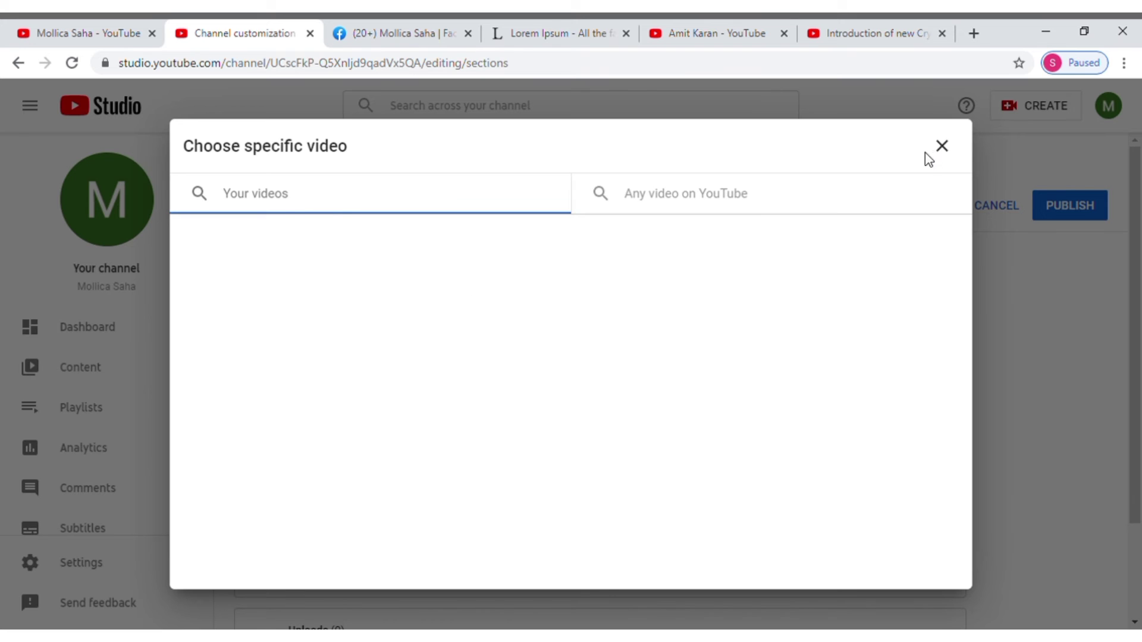
click(946, 153)
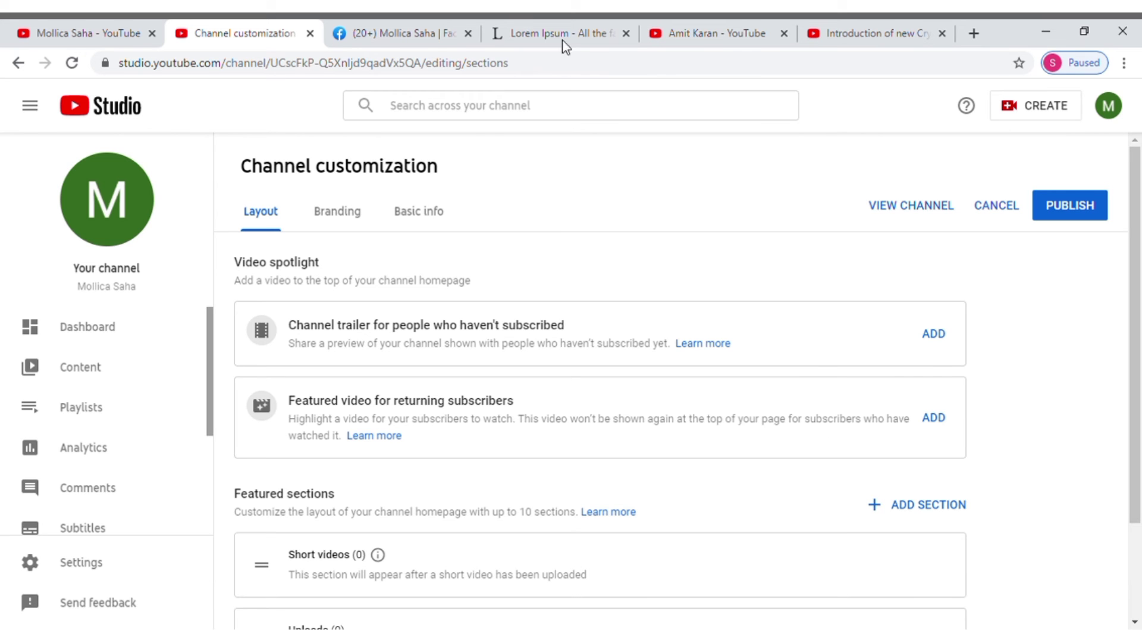
click(705, 30)
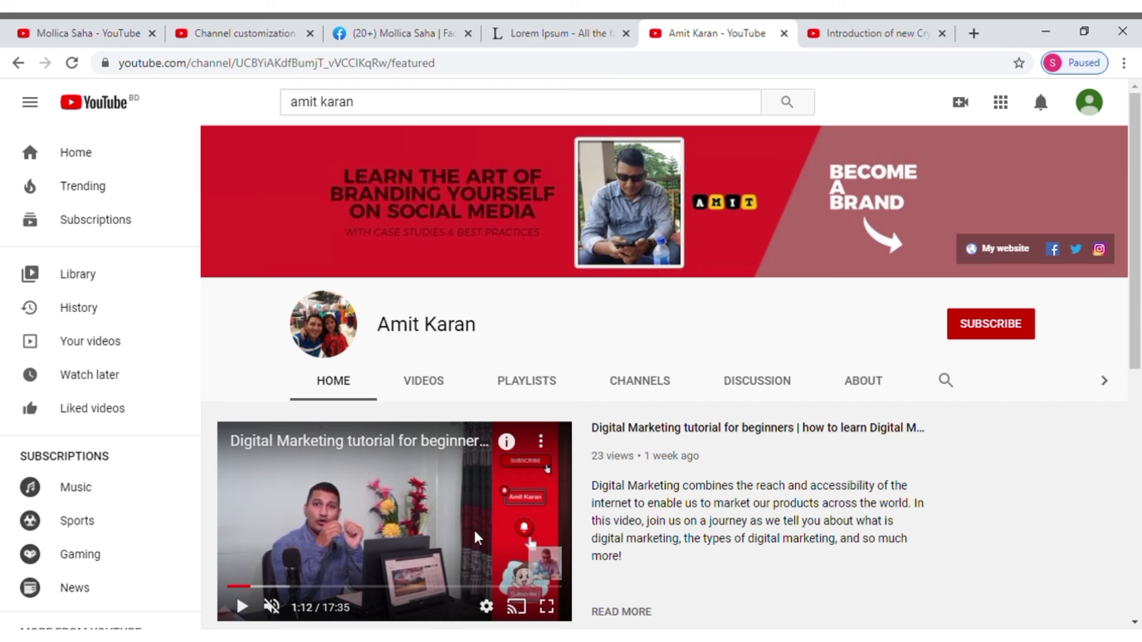
click(249, 30)
scroll(535, 490, down, 2)
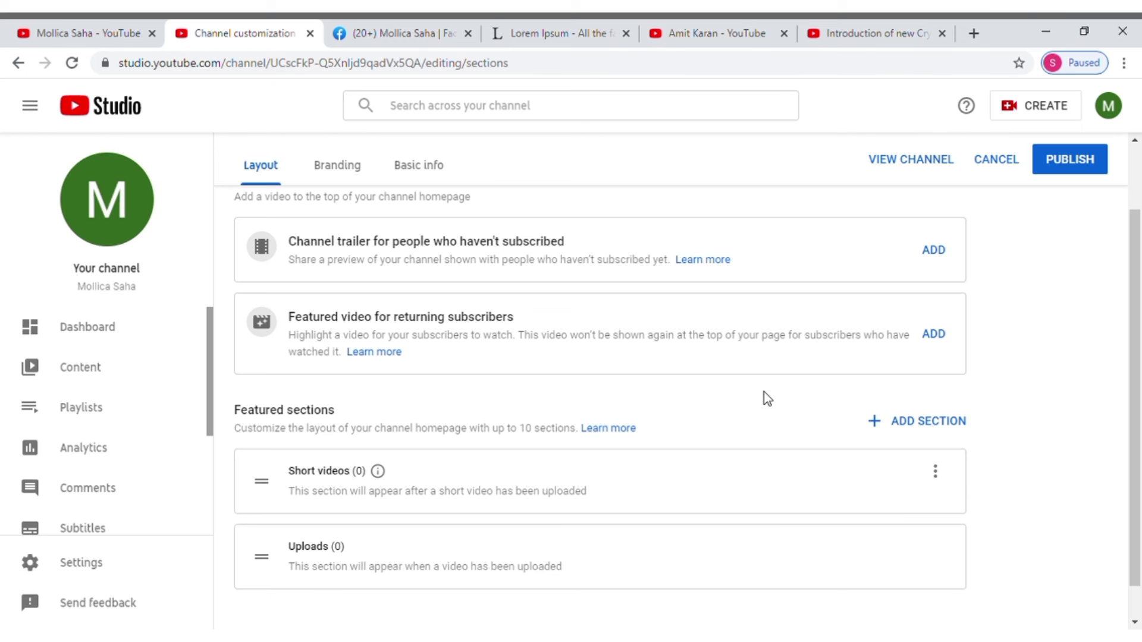
scroll(763, 392, down, 1)
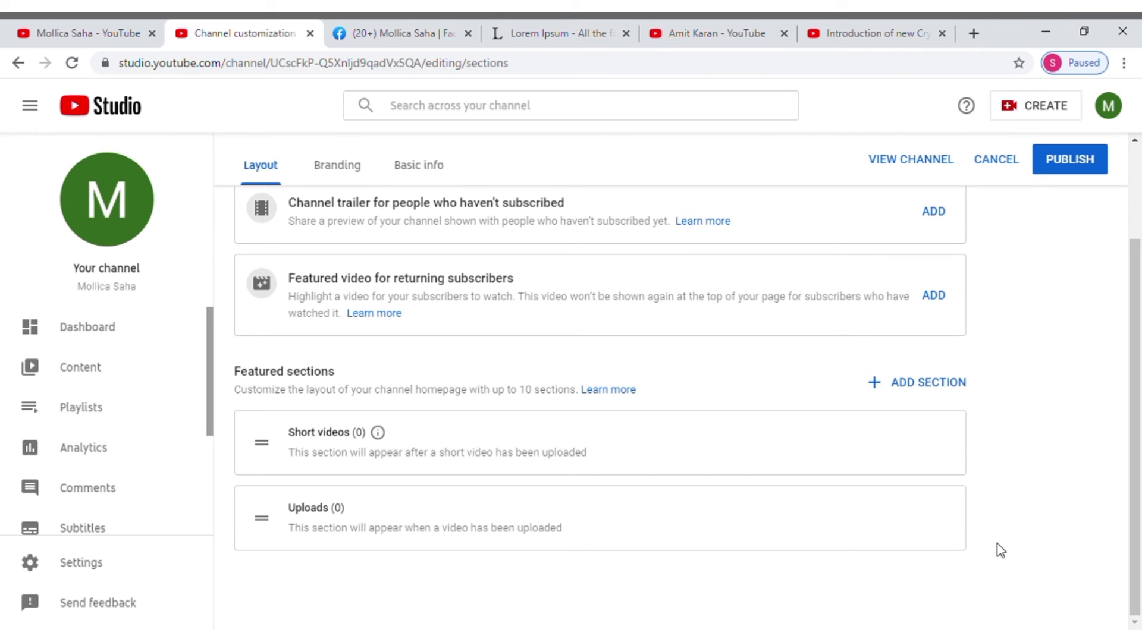
scroll(1001, 549, up, 3)
scroll(1007, 555, down, 3)
click(711, 37)
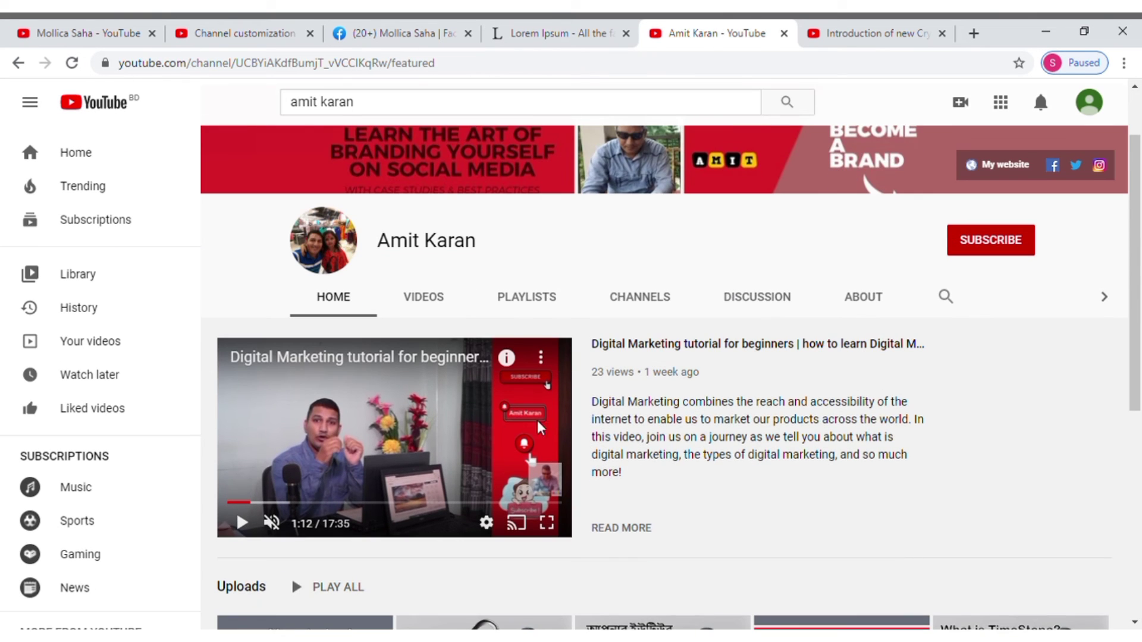
scroll(684, 445, down, 3)
scroll(693, 443, down, 2)
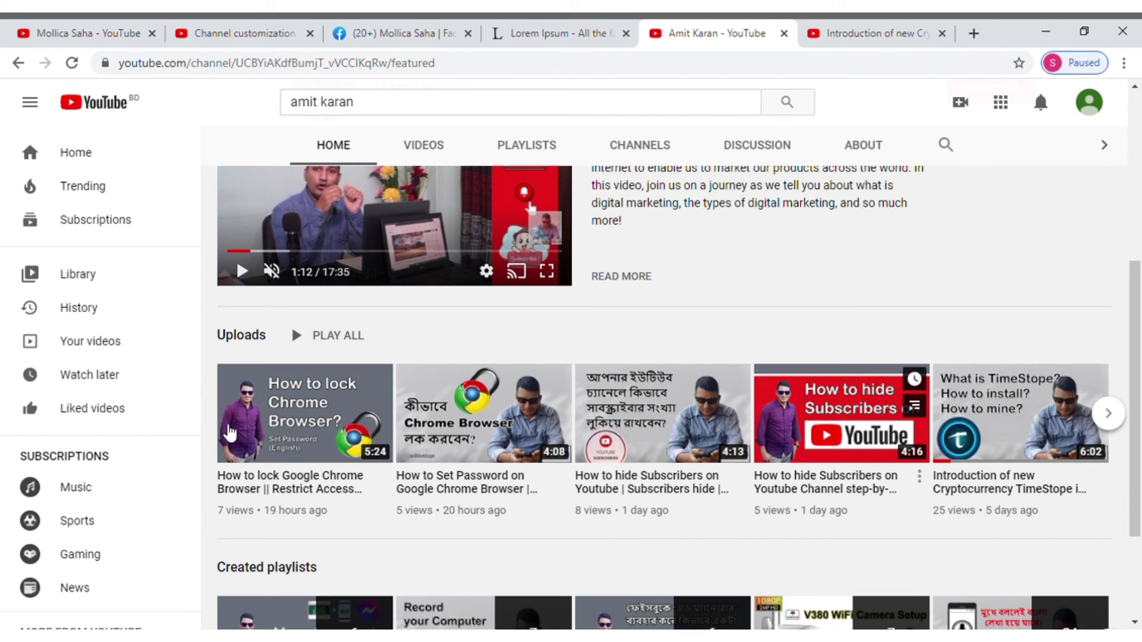
scroll(598, 436, down, 2)
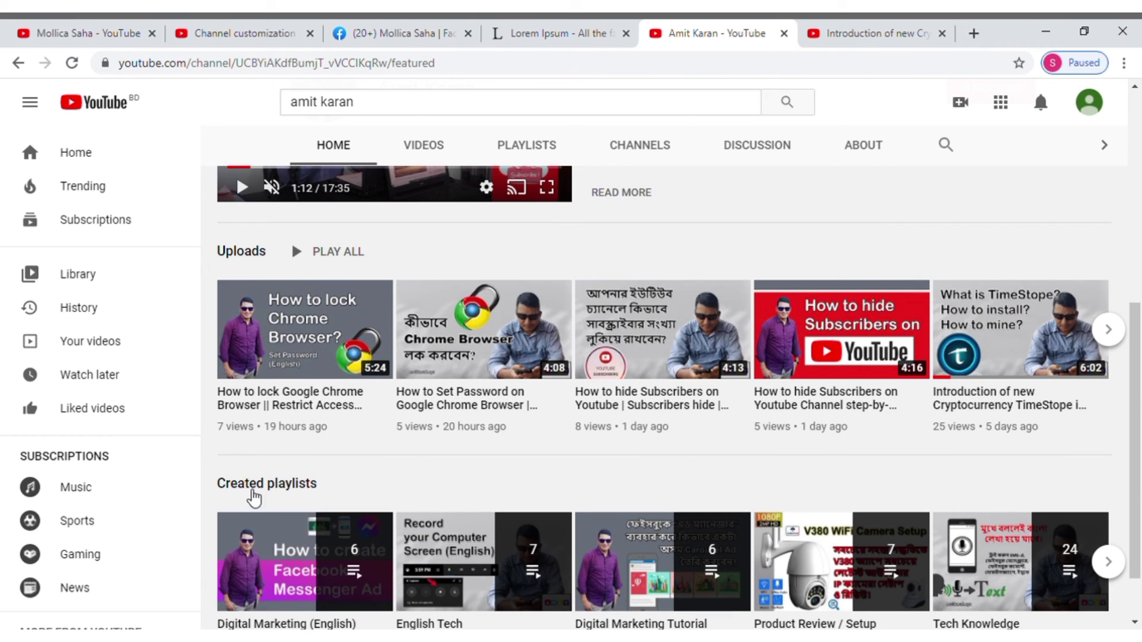
scroll(266, 436, down, 2)
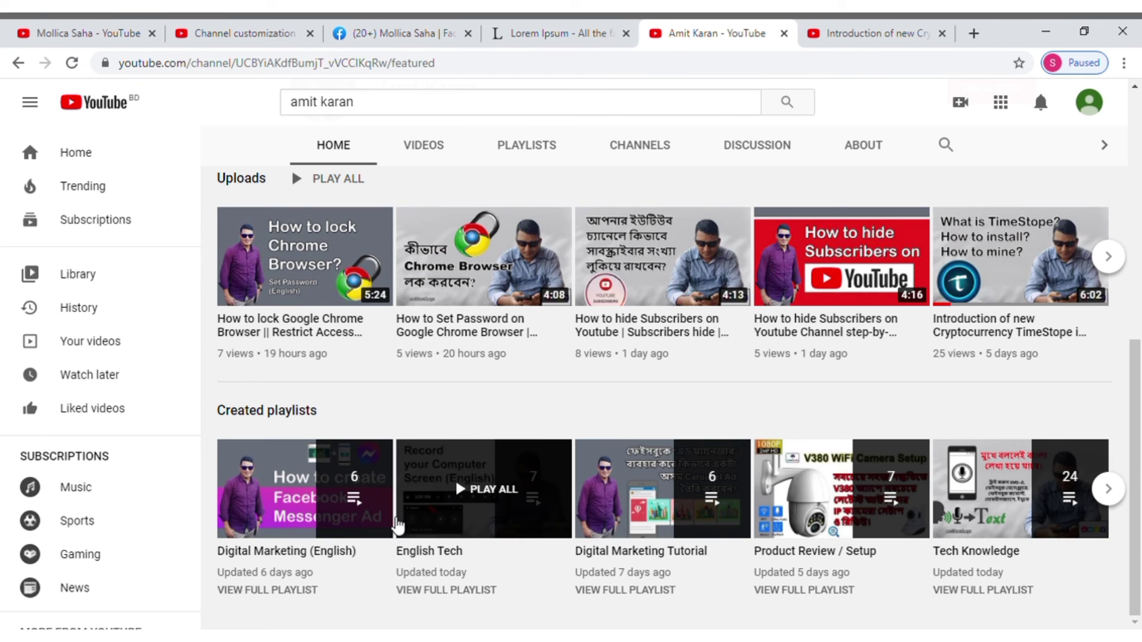
scroll(536, 422, up, 1)
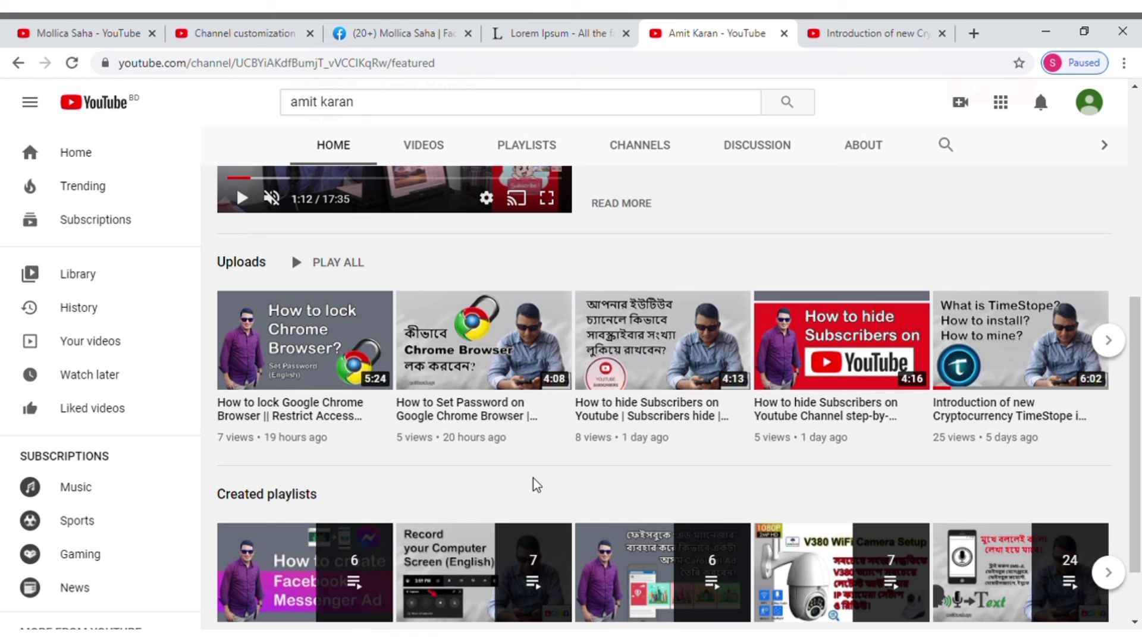
click(261, 34)
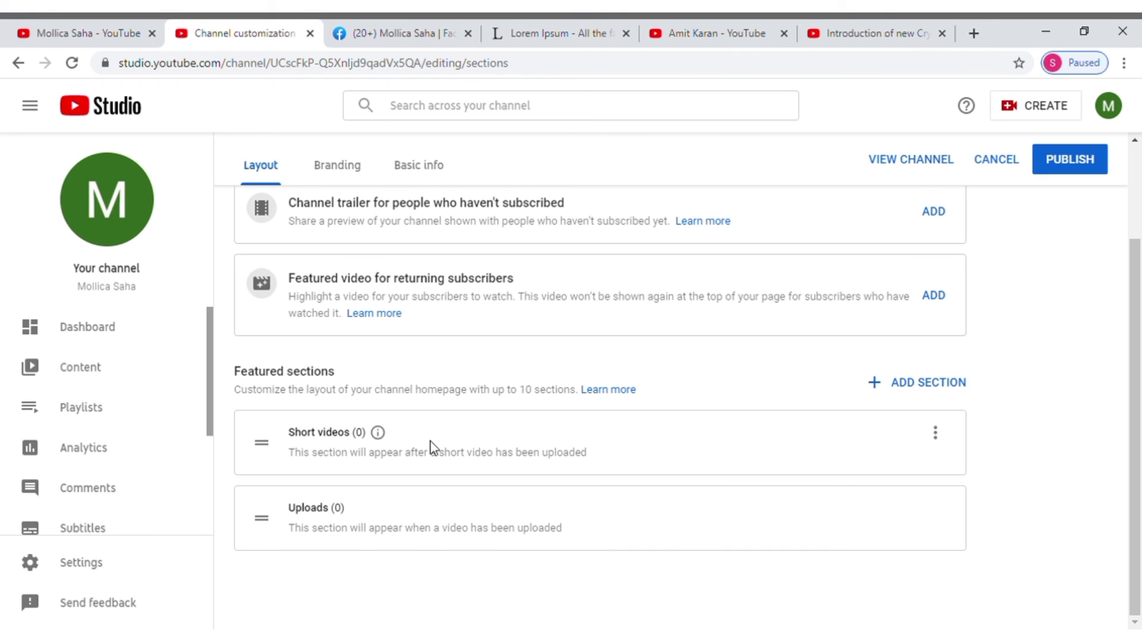
Step: Remove the Short videos section and add a Created playlists section below Uploads
click(941, 443)
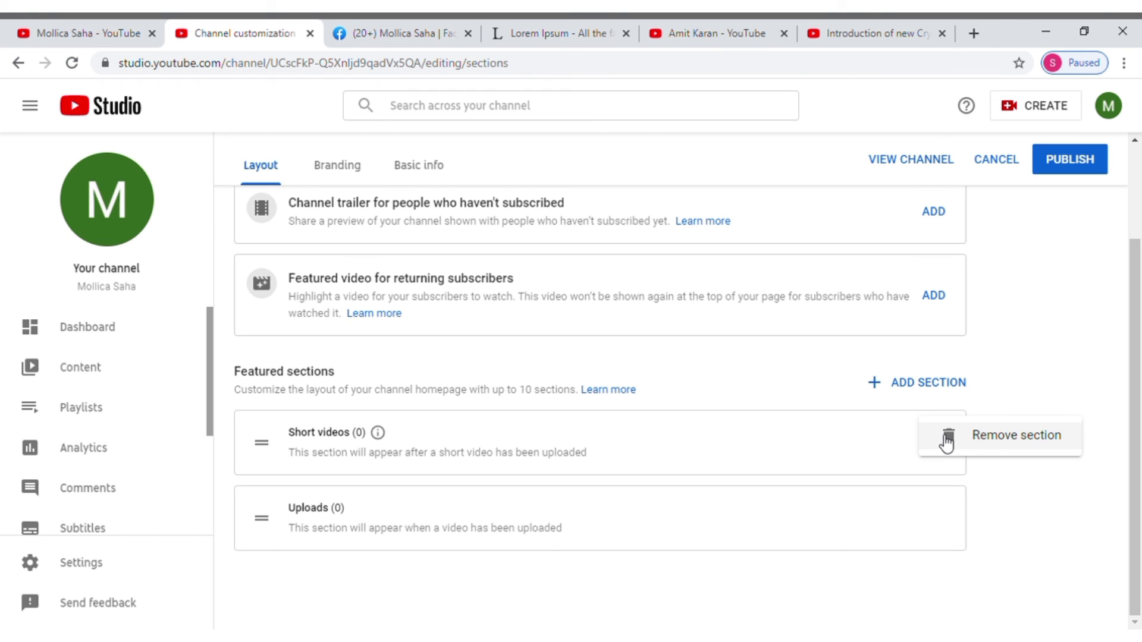
click(1022, 443)
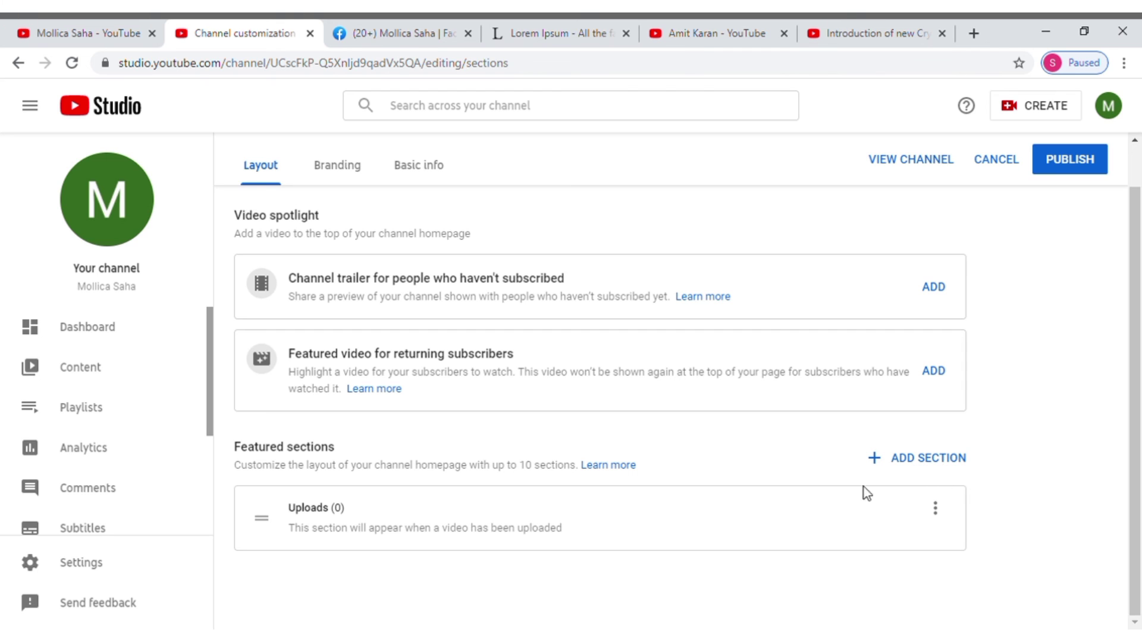
click(903, 468)
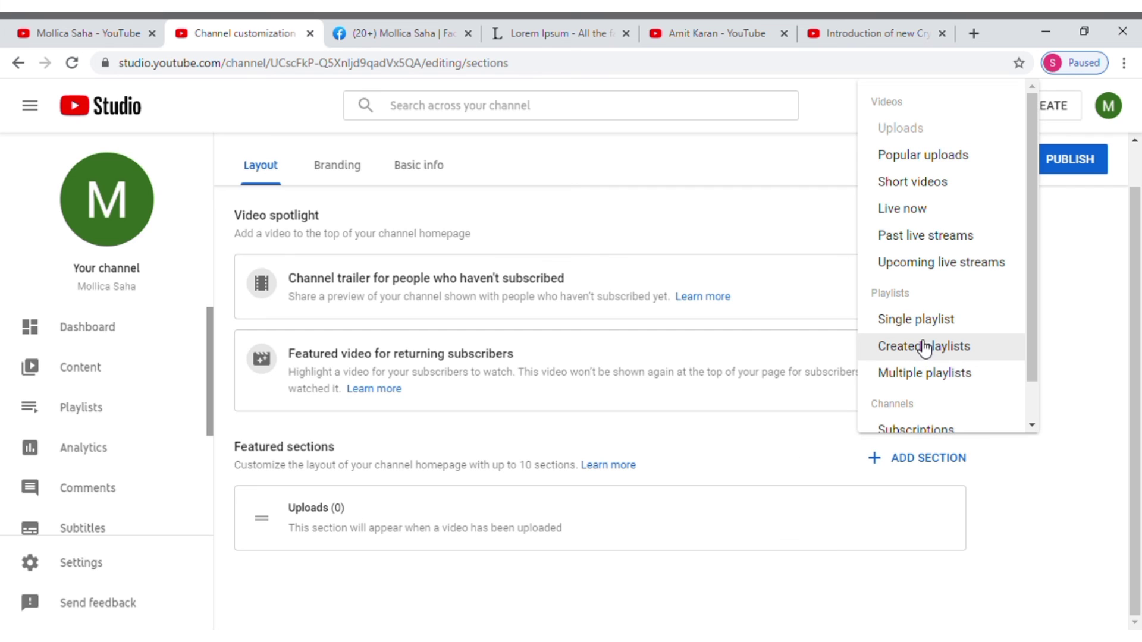
click(922, 347)
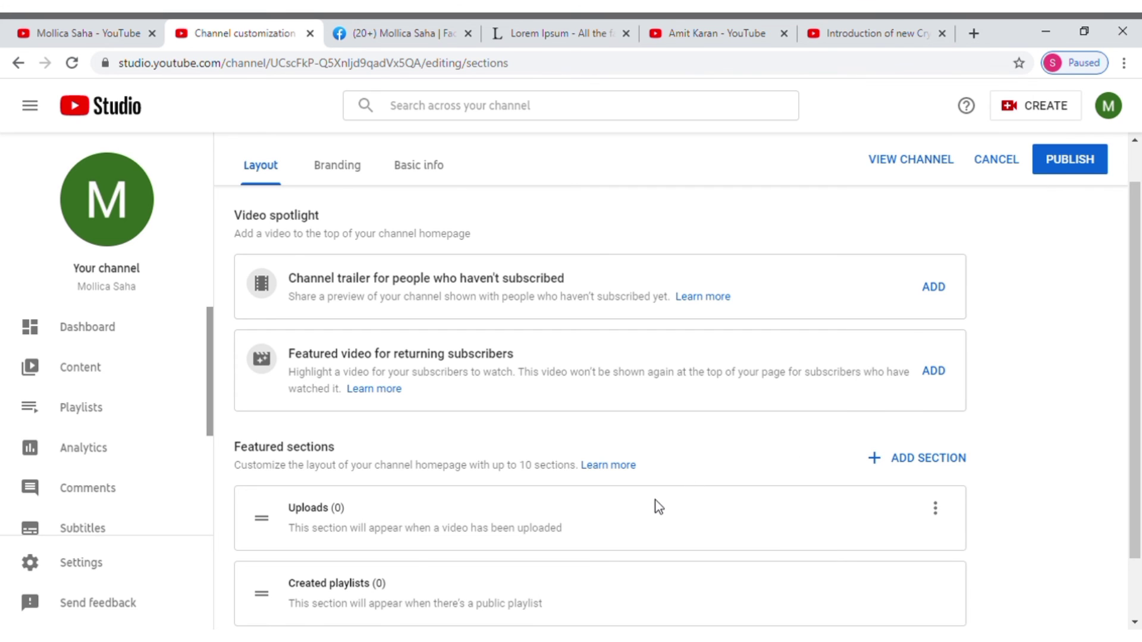
scroll(476, 524, down, 2)
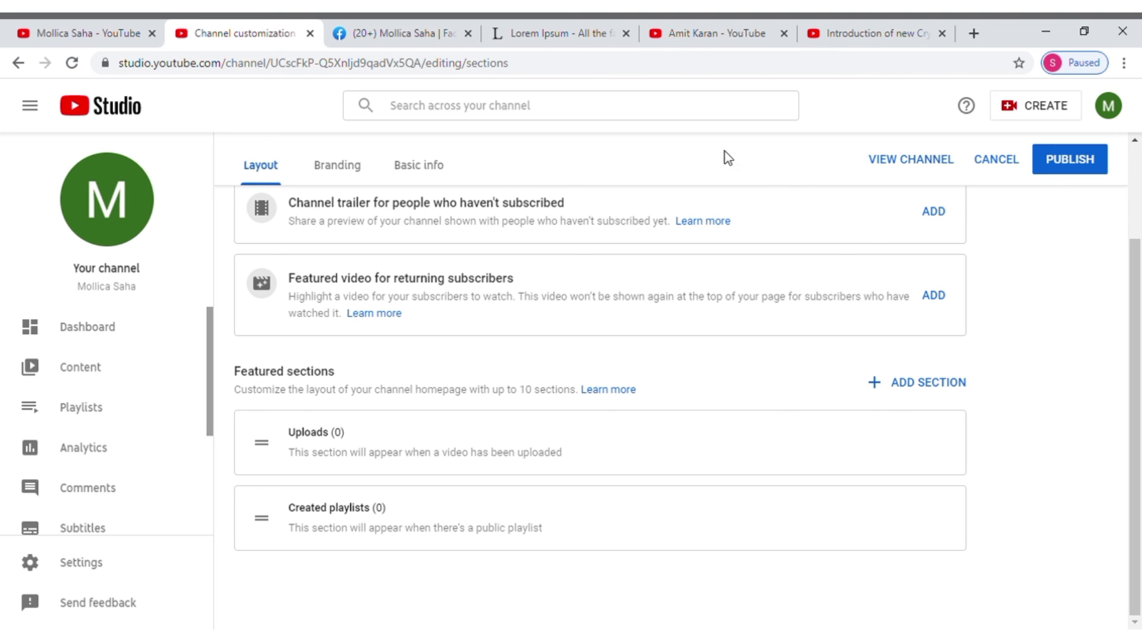
click(740, 25)
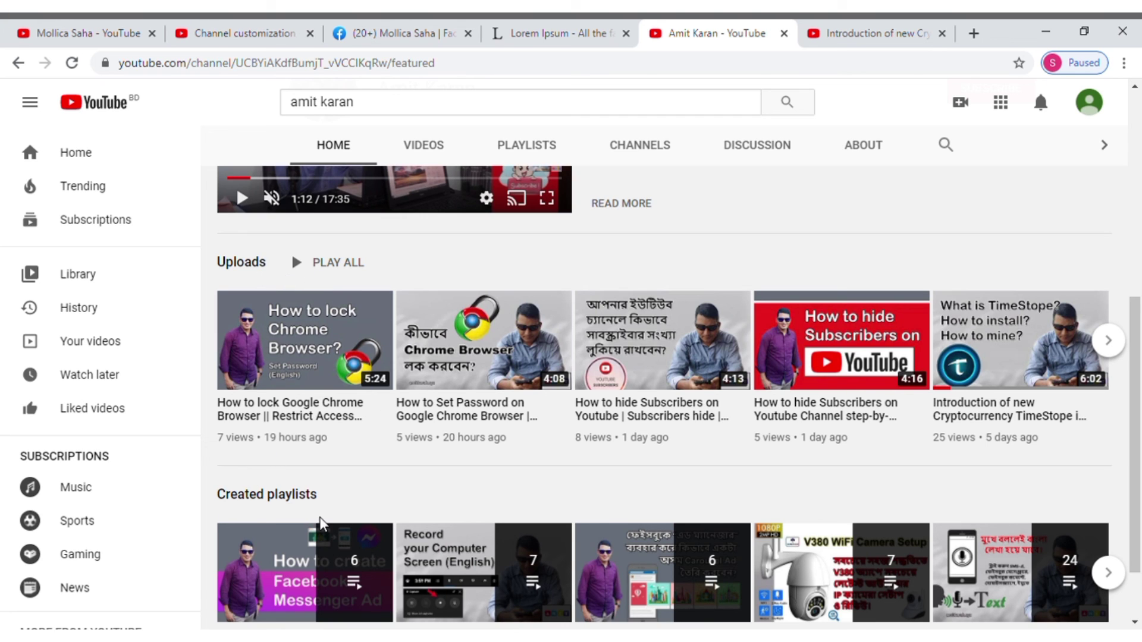
click(238, 35)
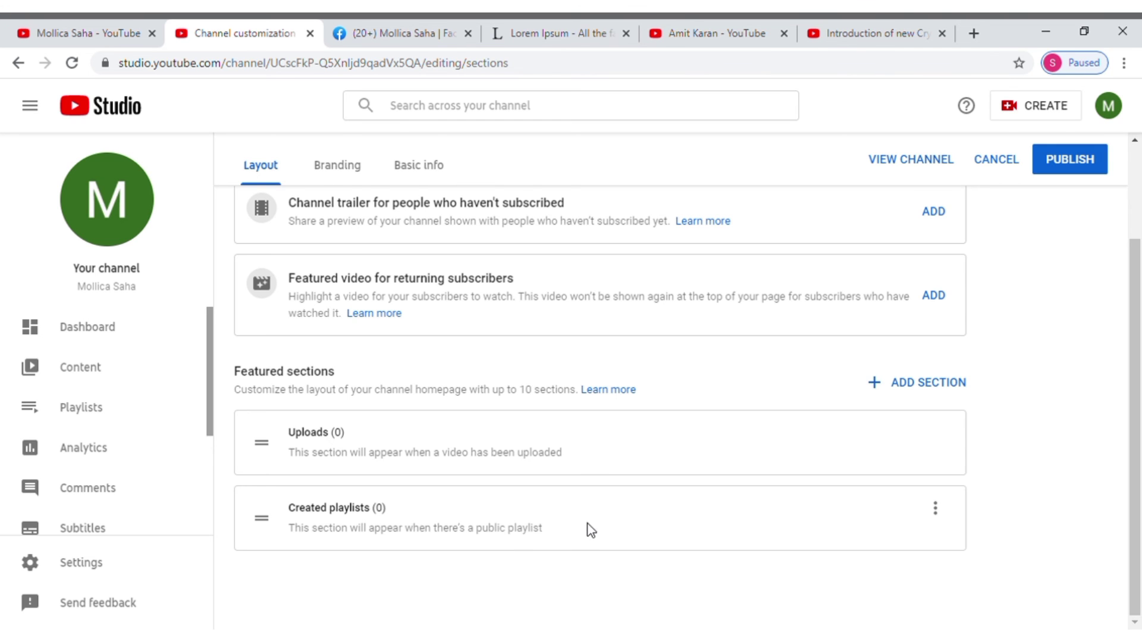
Step: Close the Lorem Ipsum and cryptocurrency video browser tabs, keeping Channel customization open
scroll(586, 529, up, 3)
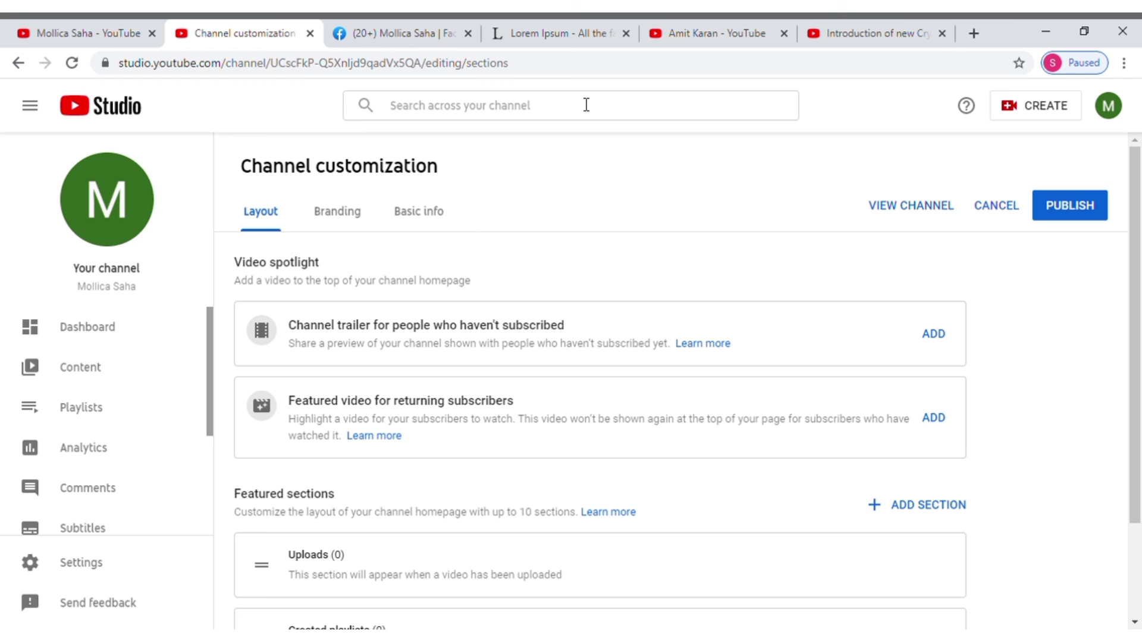
click(785, 33)
click(785, 34)
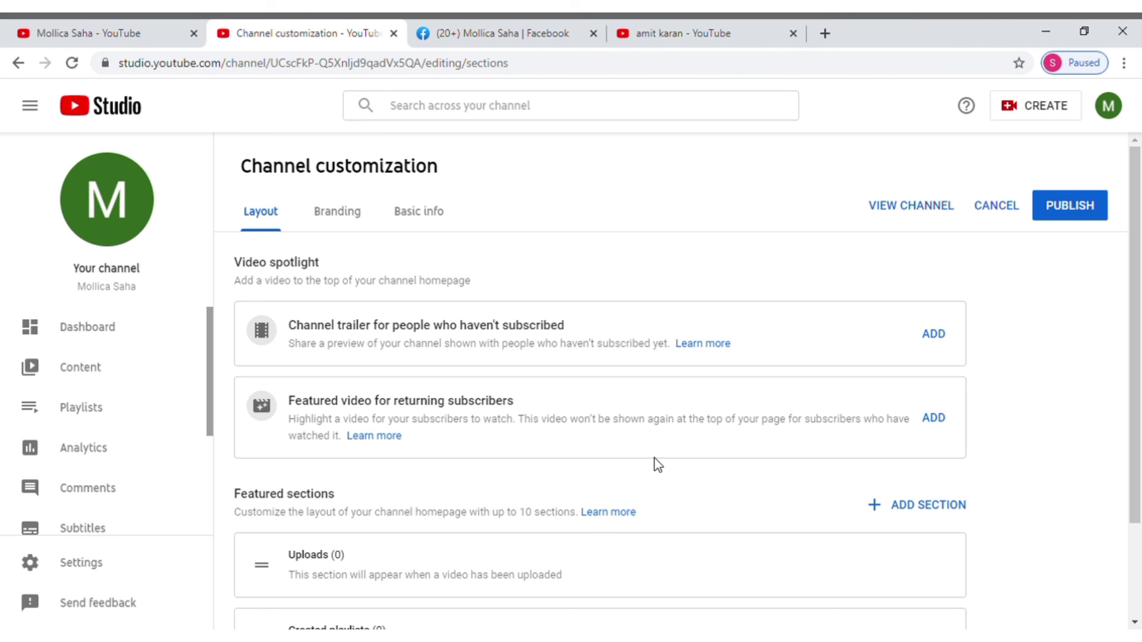